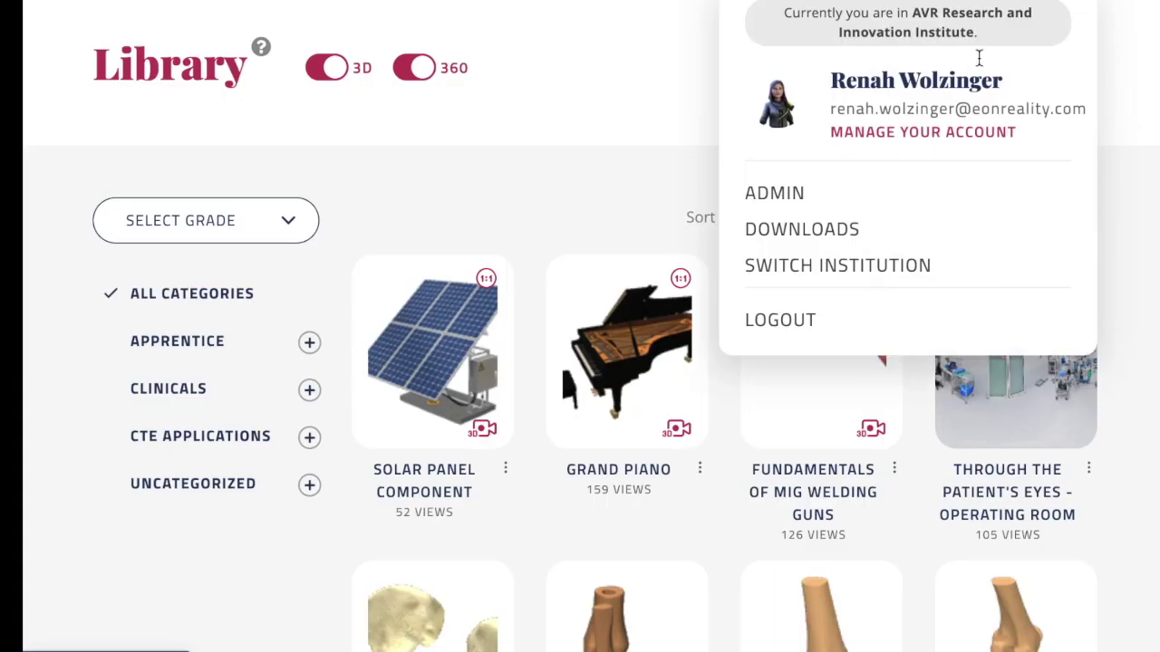
# Open the BlackBoardTest platform from the admin LTI Advantage settings and review its platform, tool, deployment and role settings
pyautogui.click(805, 200)
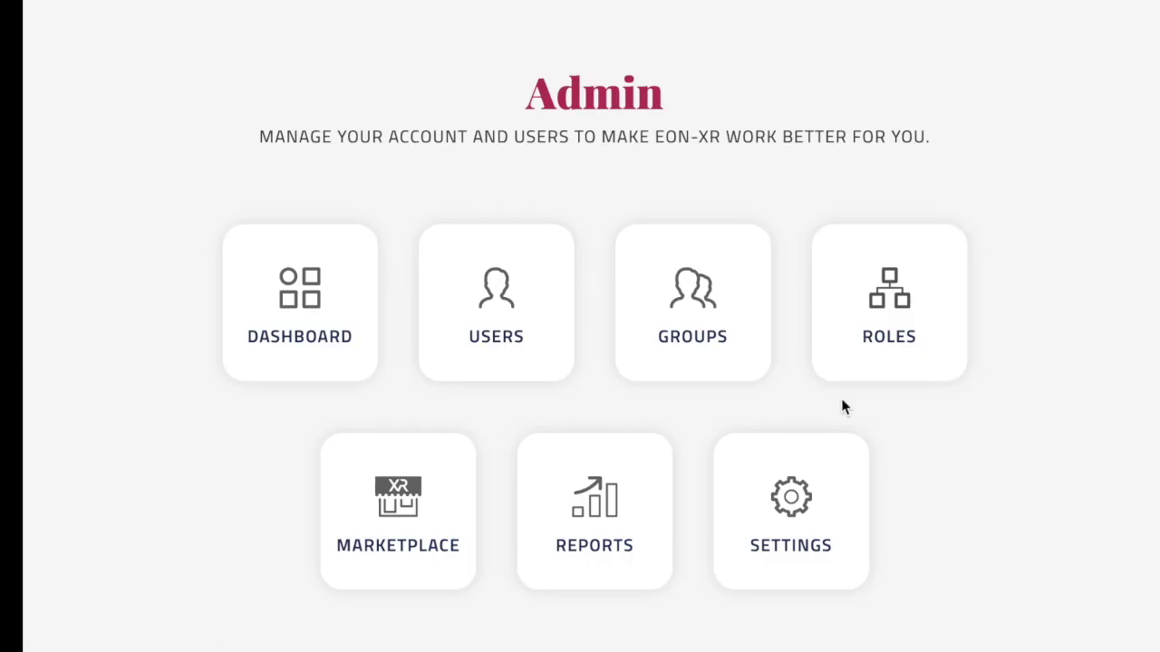
pyautogui.click(788, 501)
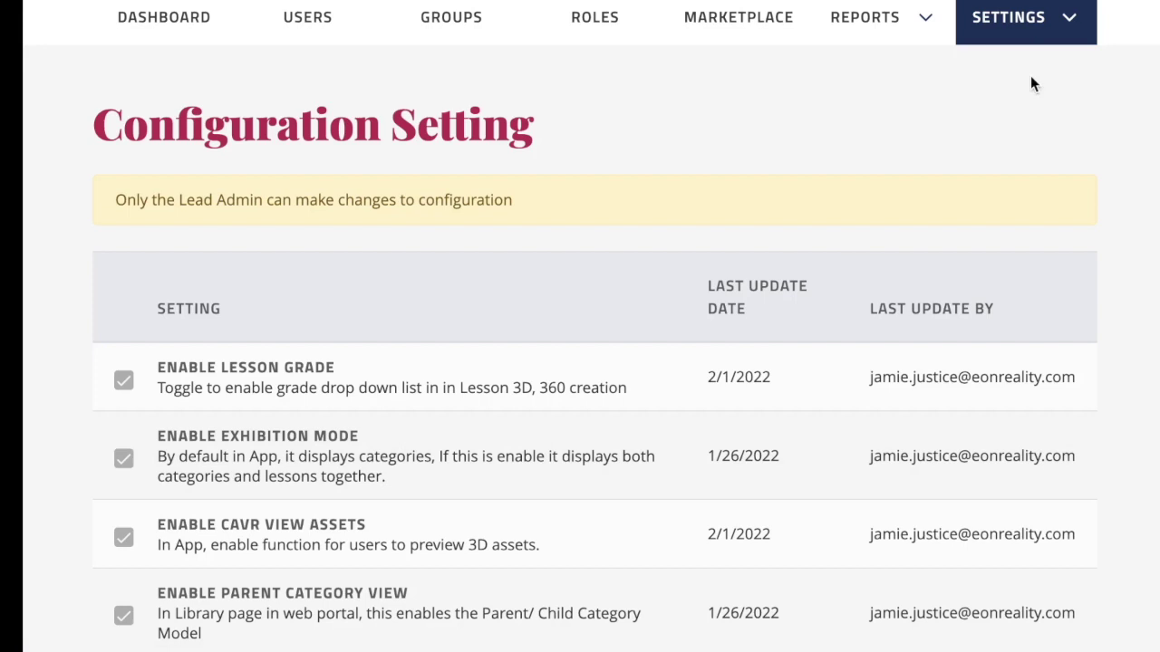
pyautogui.click(1022, 23)
pyautogui.click(974, 165)
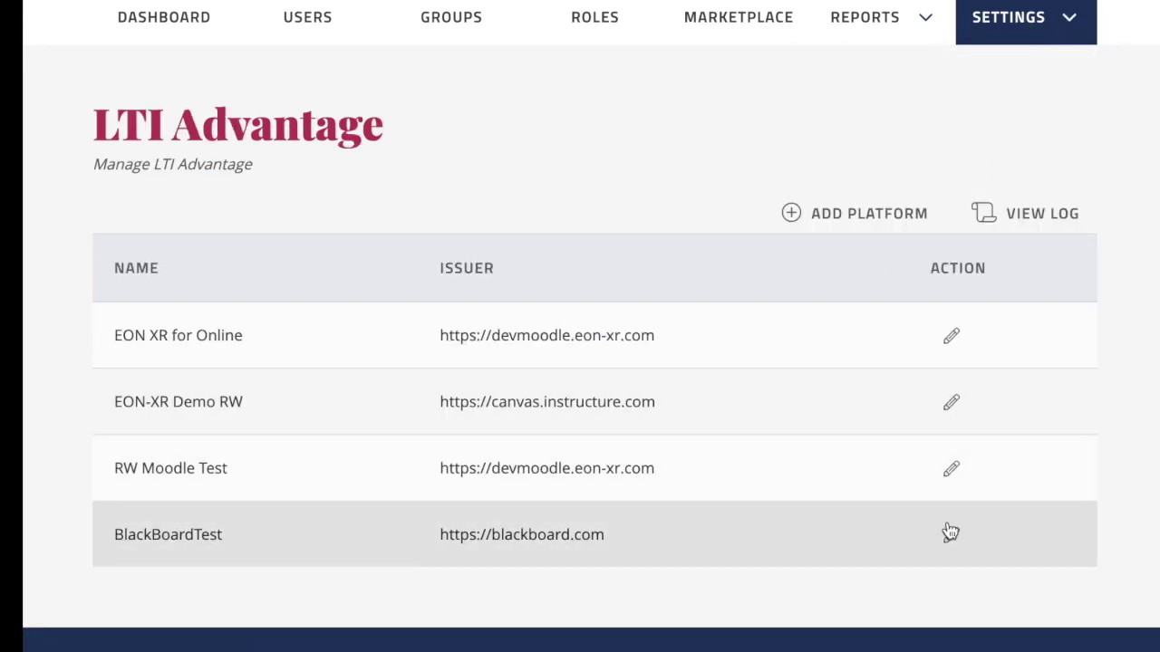
pyautogui.click(951, 535)
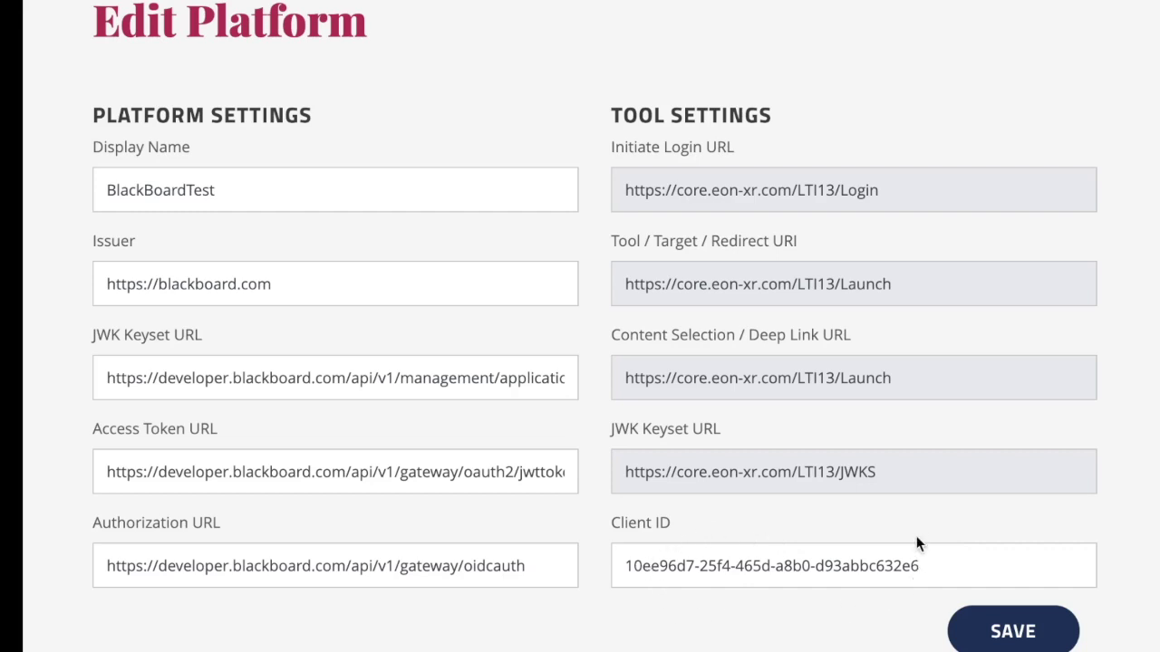
pyautogui.scroll(-7, 916, 542)
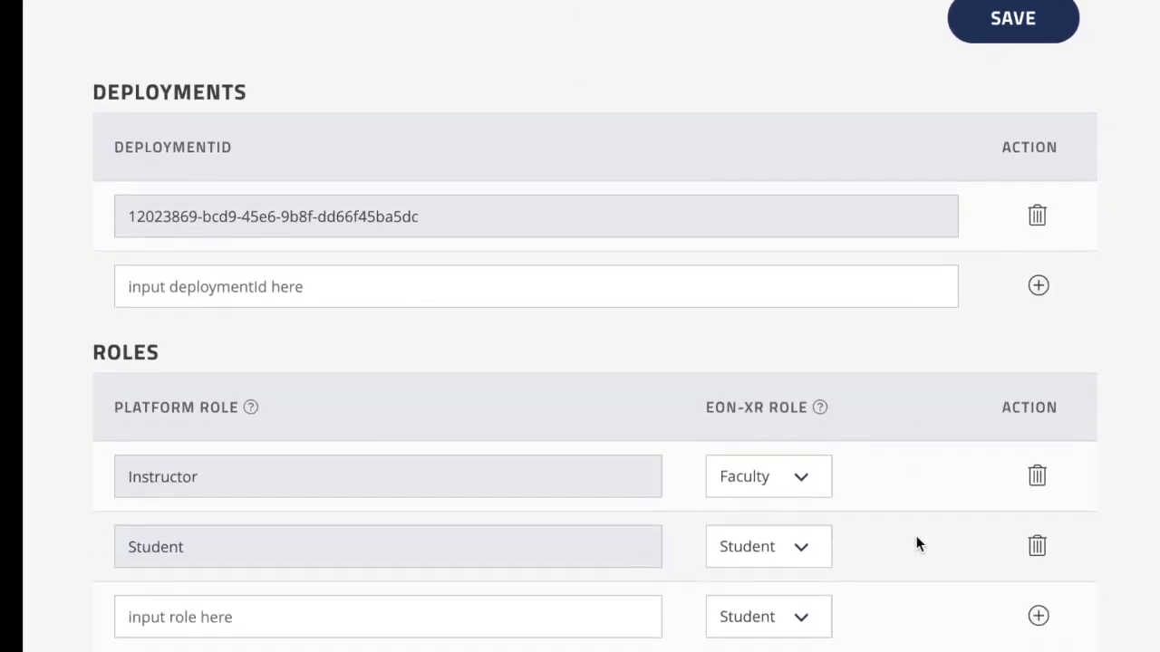
pyautogui.scroll(-3, 916, 541)
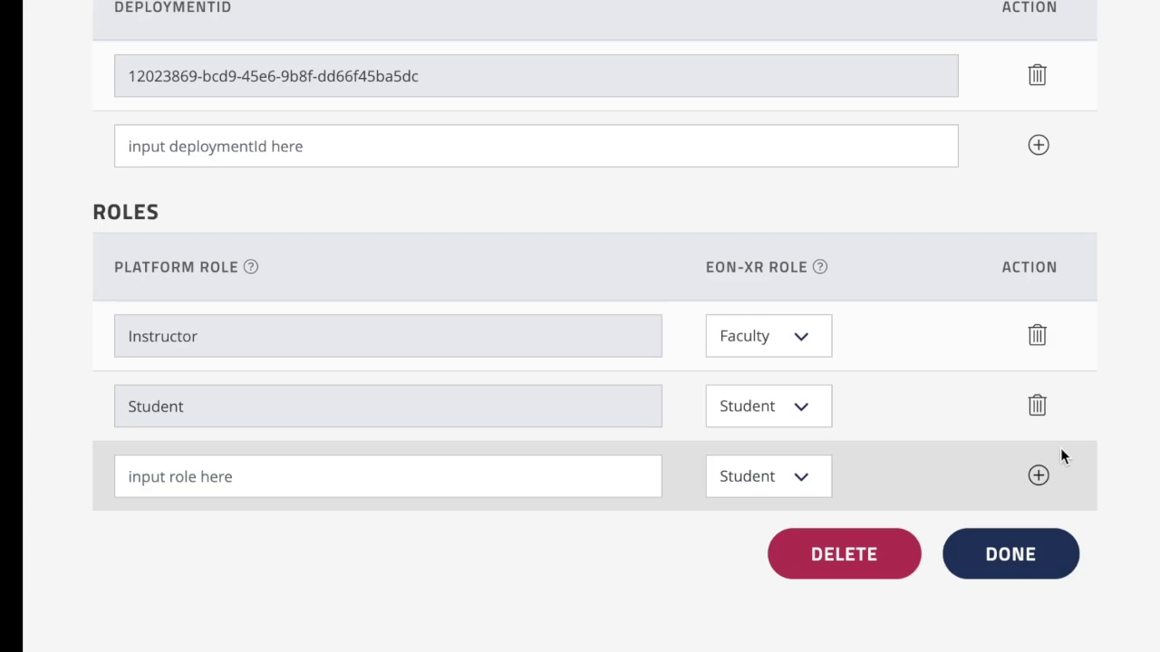
pyautogui.scroll(1, 1060, 447)
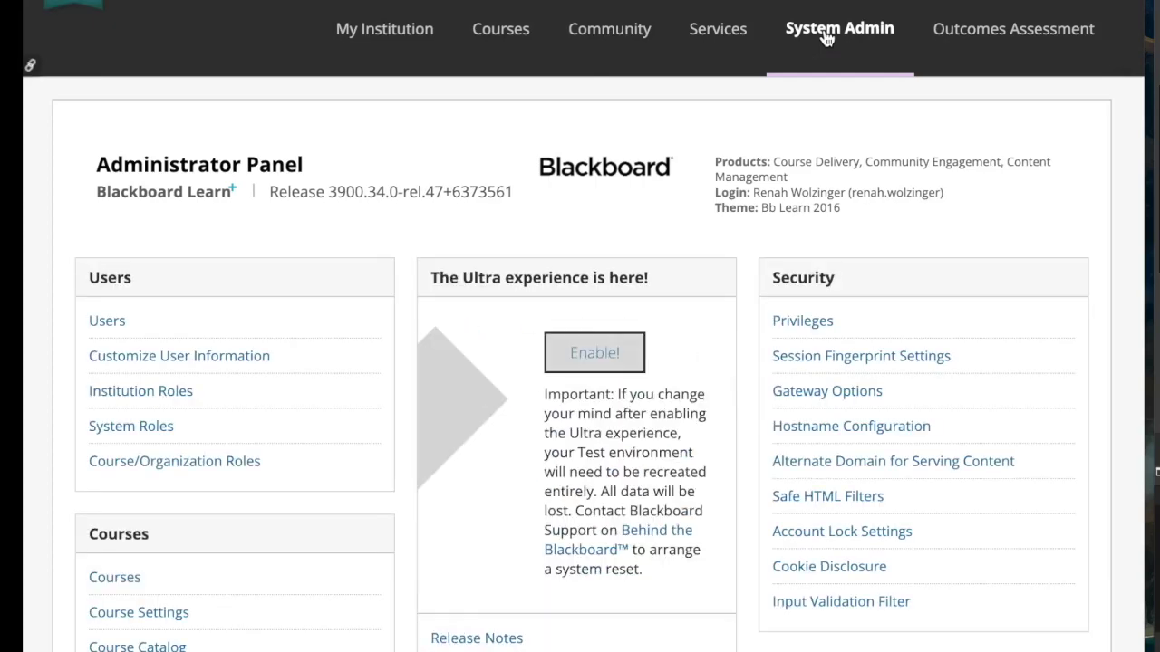
# Switch to Blackboard Learn and submit an LTI 1.3/Advantage tool registration in LTI Tool Providers using the EON-XR platform's Client ID
pyautogui.scroll(-5, 826, 440)
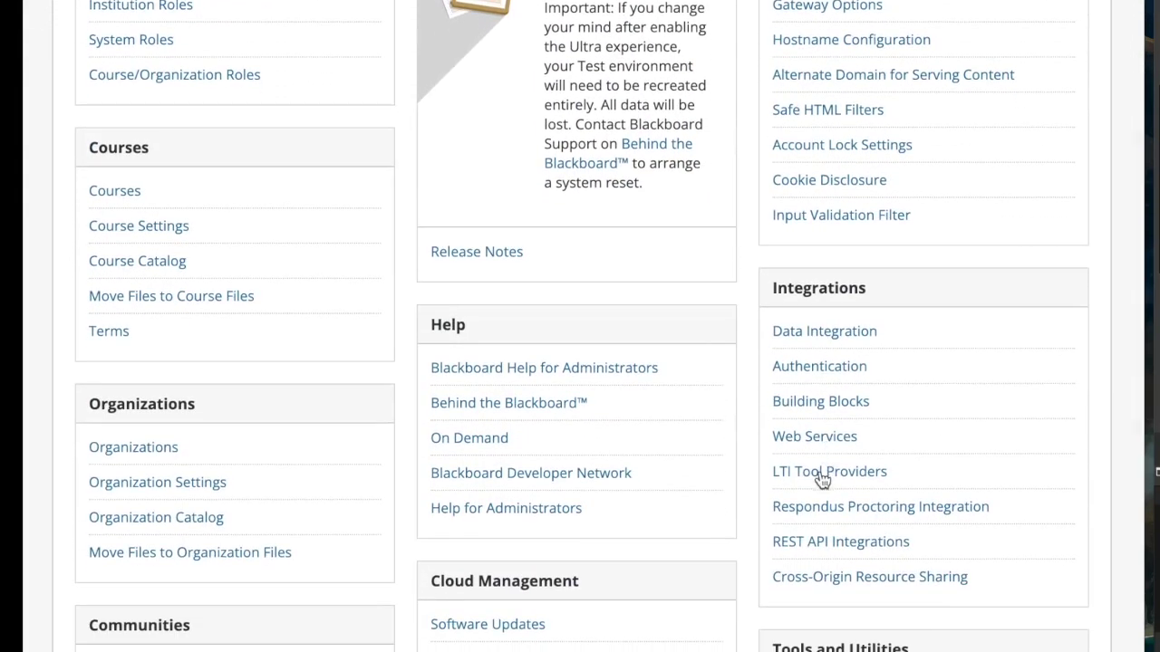
pyautogui.click(820, 475)
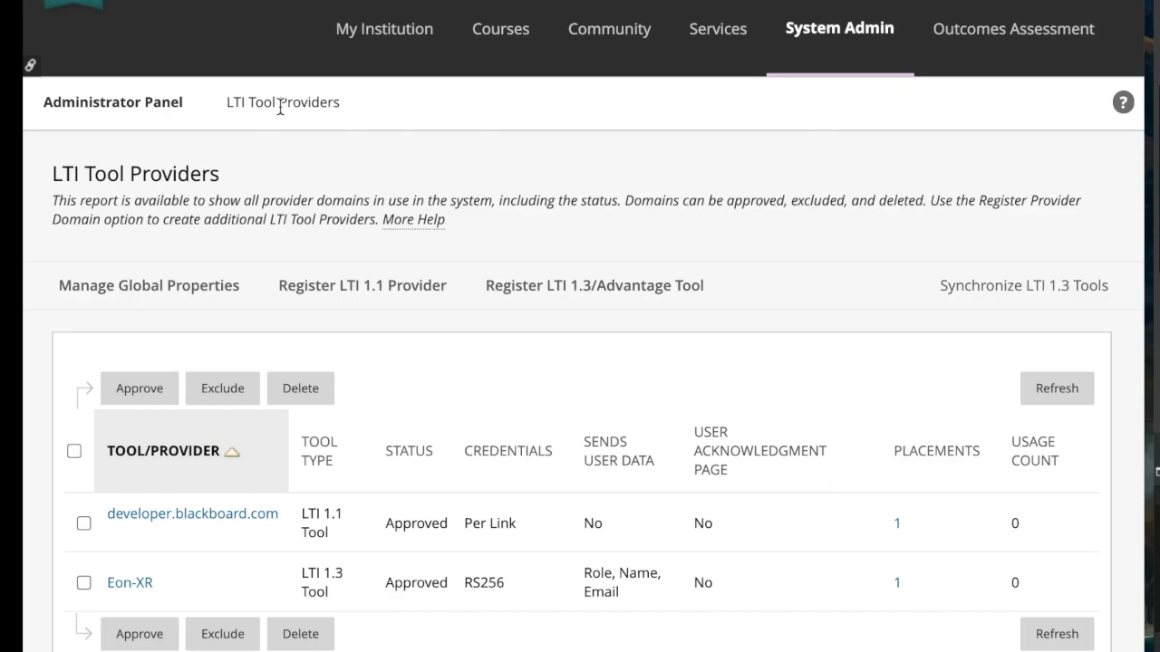
pyautogui.click(584, 288)
pyautogui.click(143, 419)
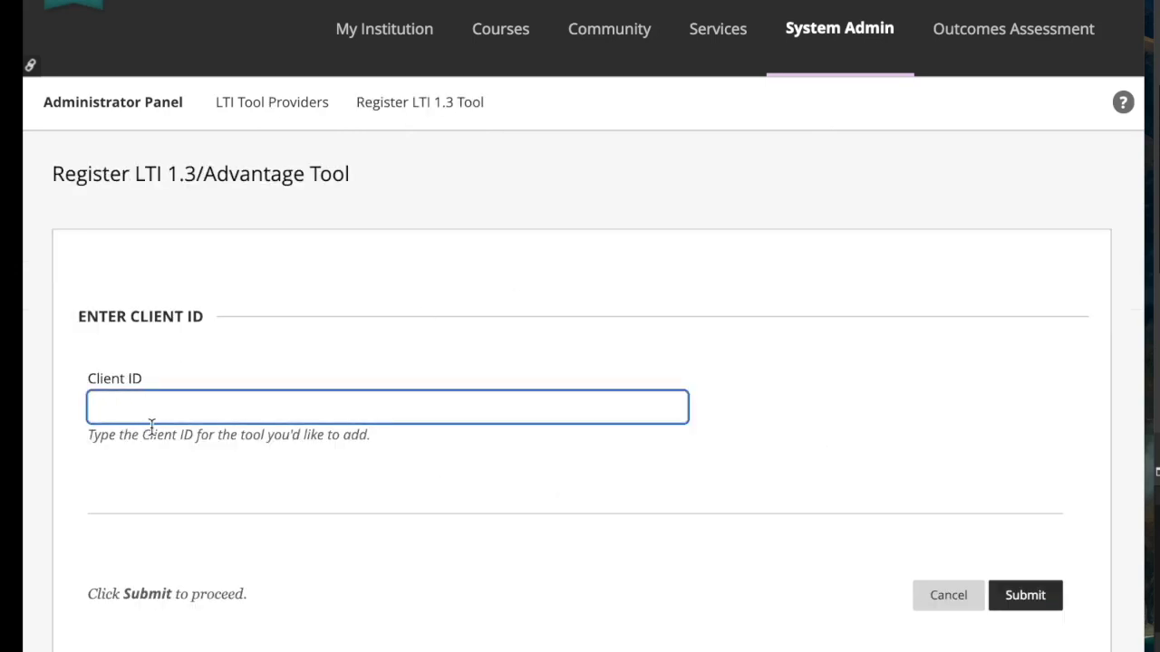
pyautogui.write('10ee96d7-25f4-465d-a8b0-d93abbc632e6')
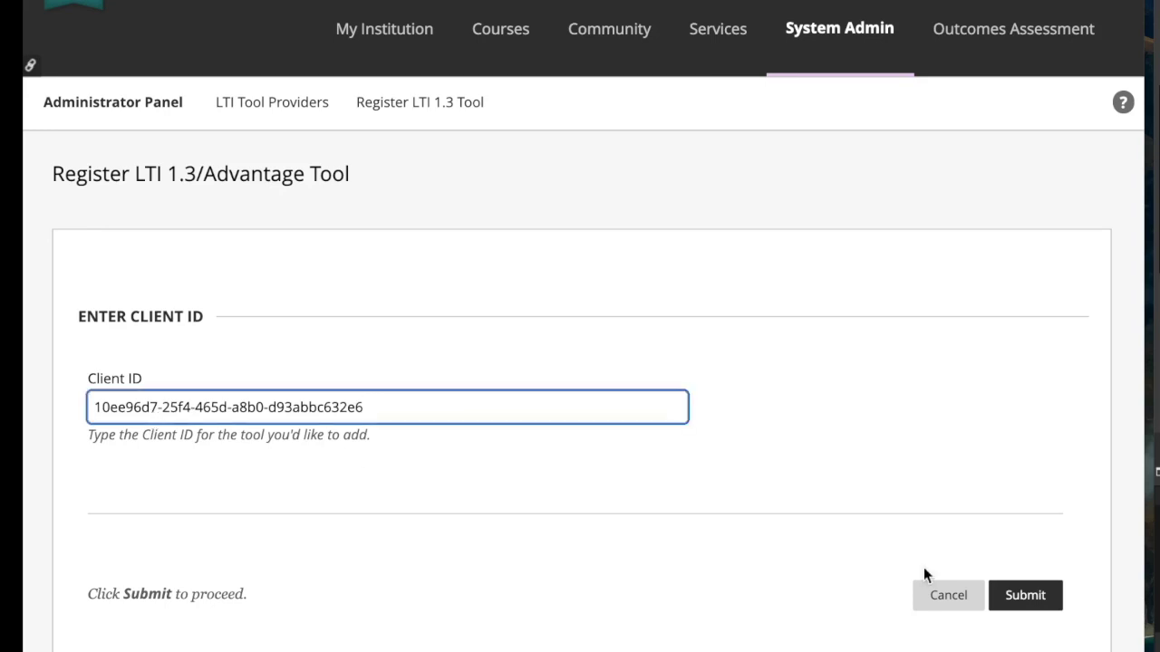
pyautogui.click(1031, 602)
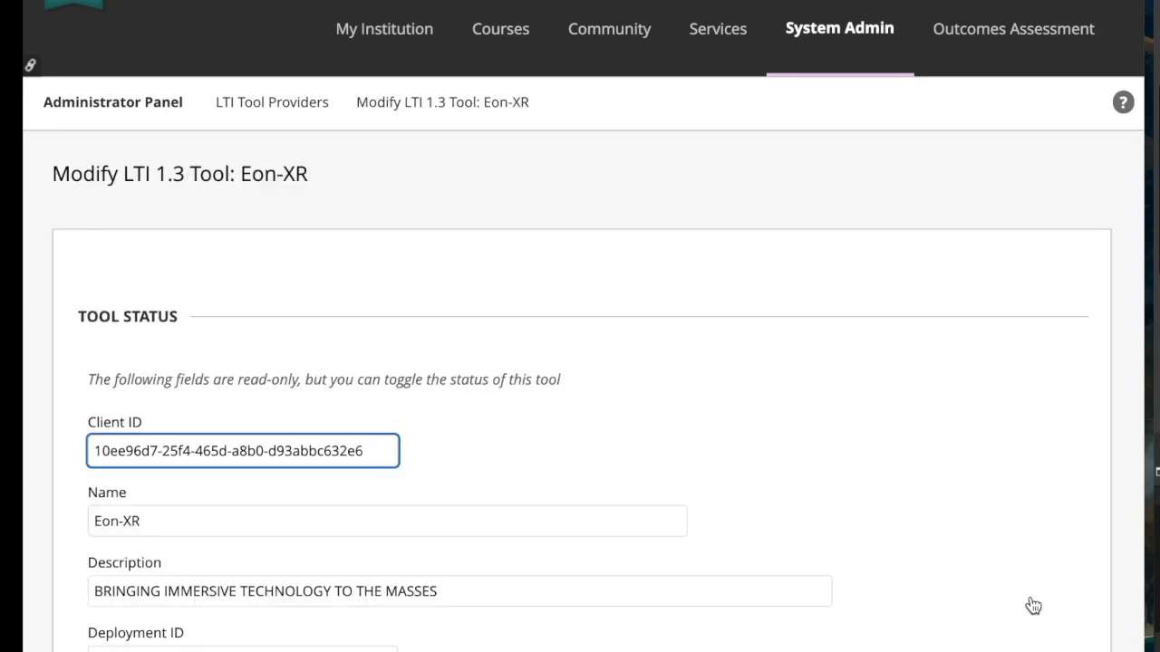
# Review the Eon-XR tool's deployment ID, URLs, domains, approval status and institution policies
pyautogui.scroll(-2, 846, 500)
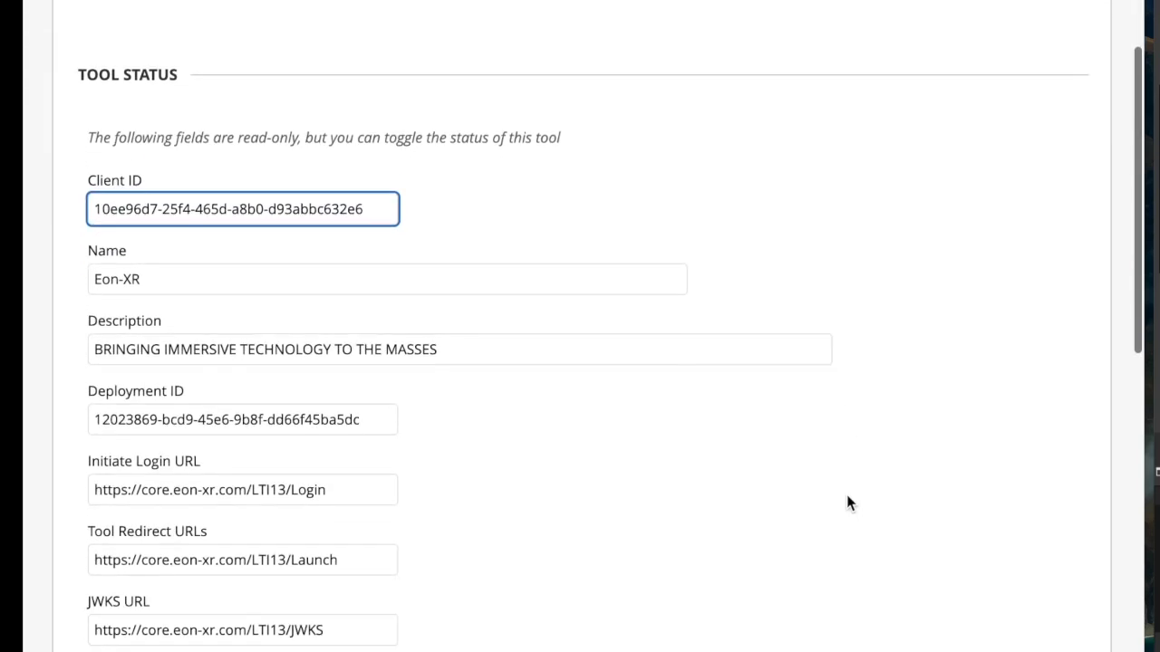
pyautogui.scroll(-2, 848, 503)
pyautogui.scroll(-3, 848, 503)
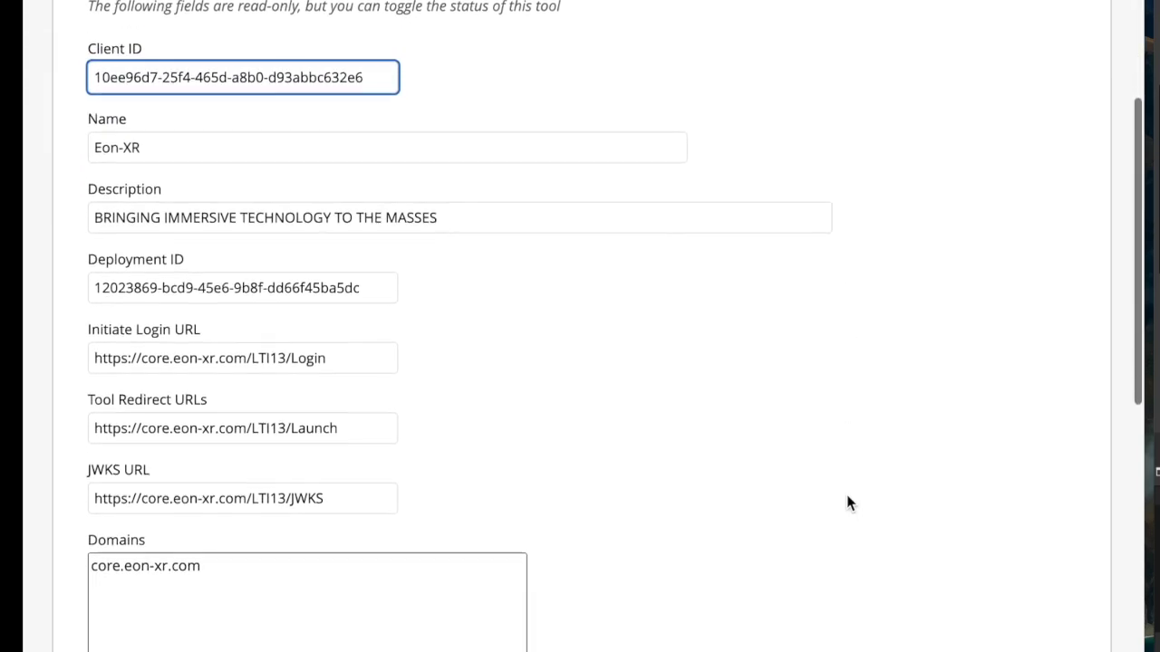
pyautogui.scroll(-3, 848, 503)
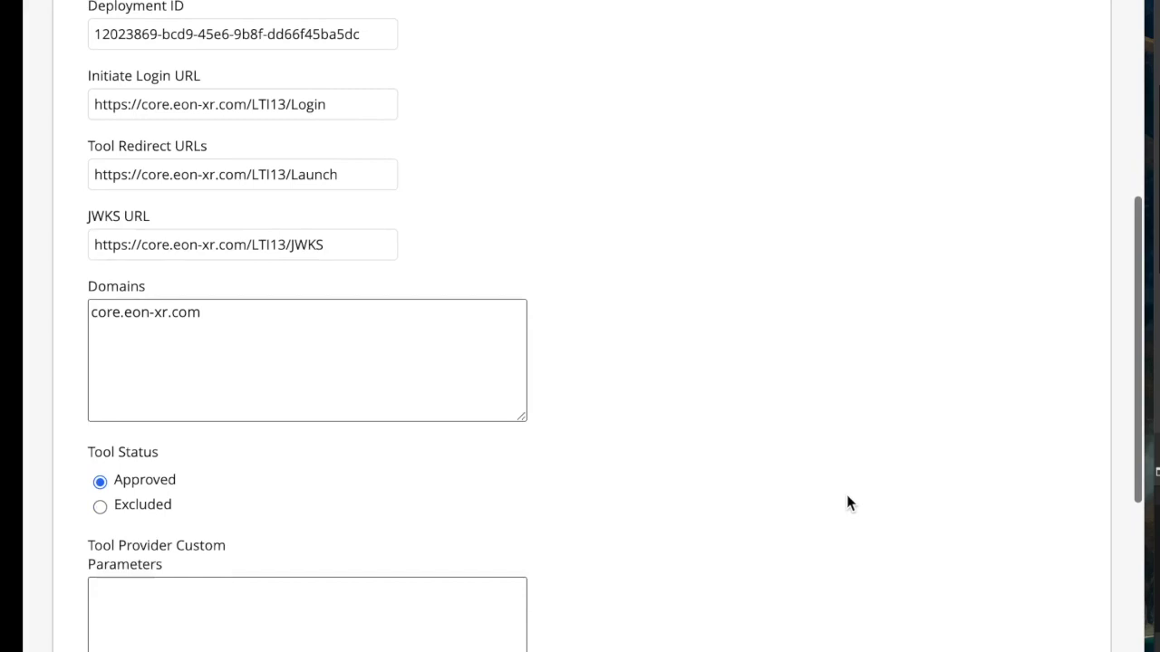
pyautogui.scroll(-3, 848, 503)
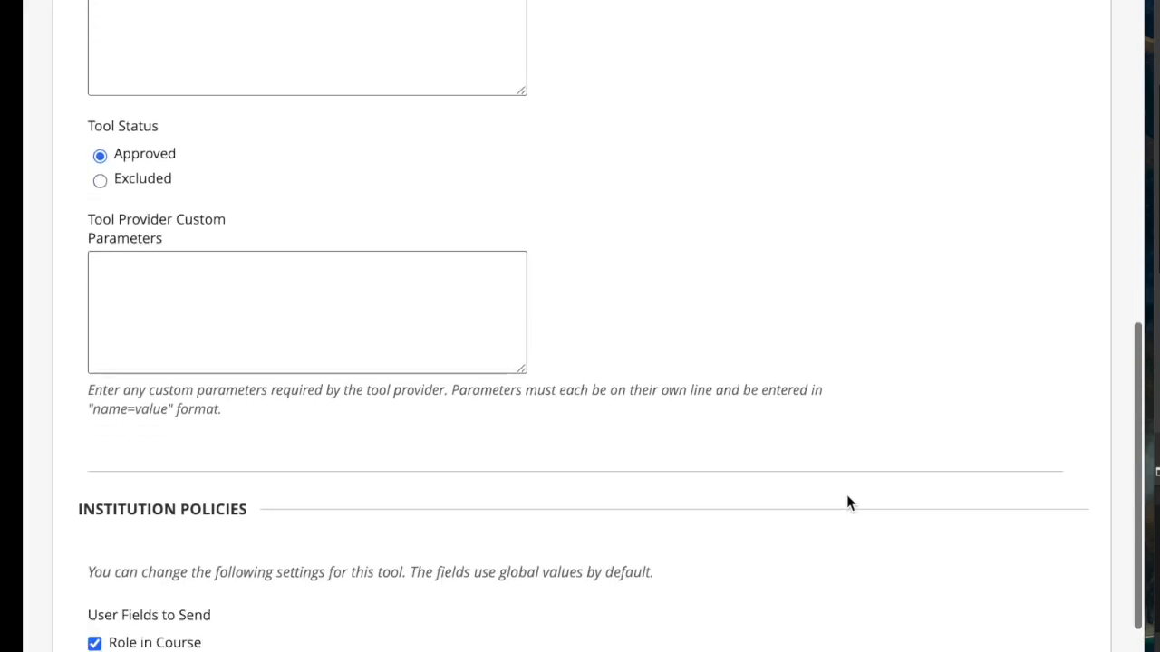
pyautogui.scroll(-2, 848, 503)
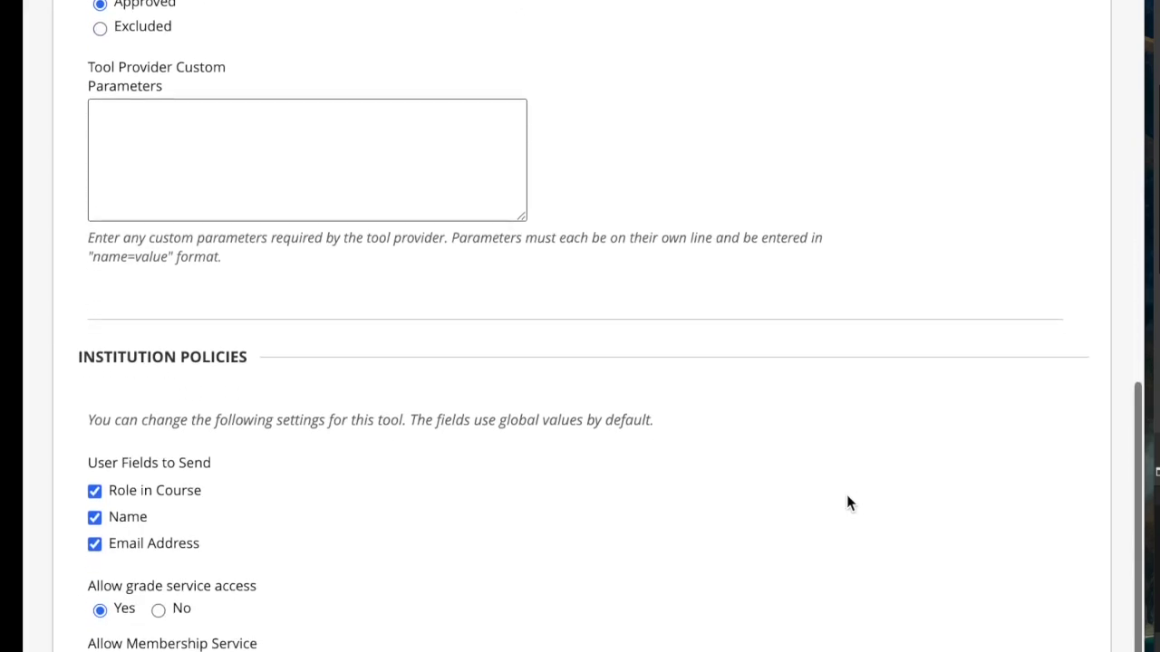
pyautogui.scroll(-1, 848, 503)
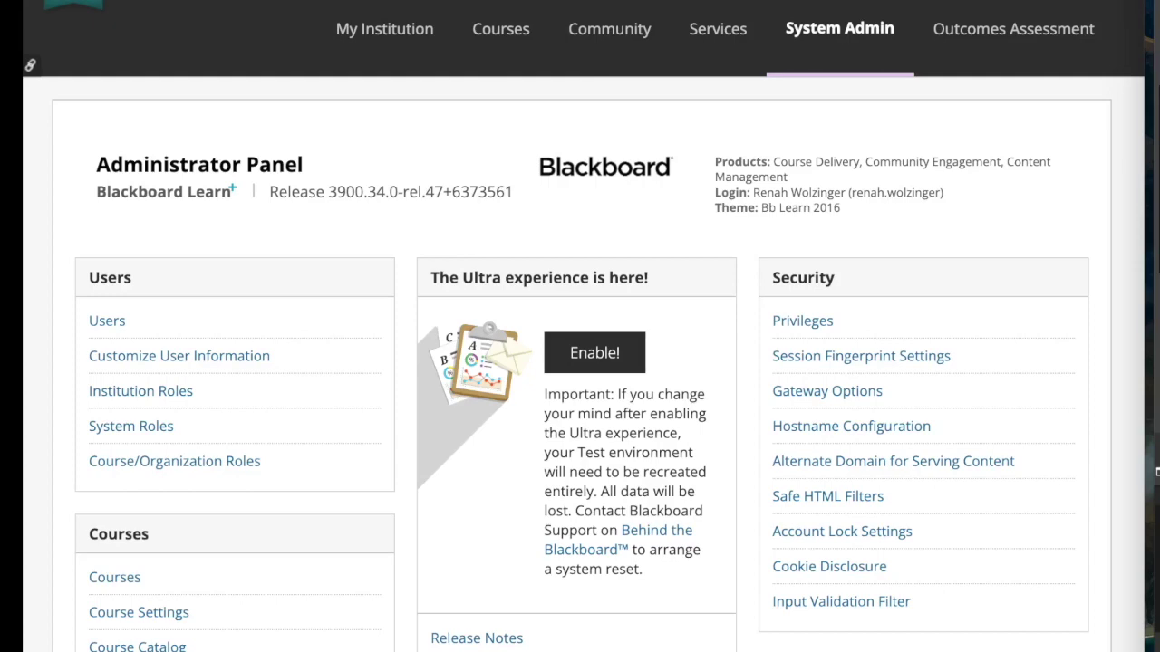
# Open the EON-XR placement for editing from the Eon-XR LTI 1.3 tool's placements in LTI Tool Providers
pyautogui.scroll(-3, 906, 566)
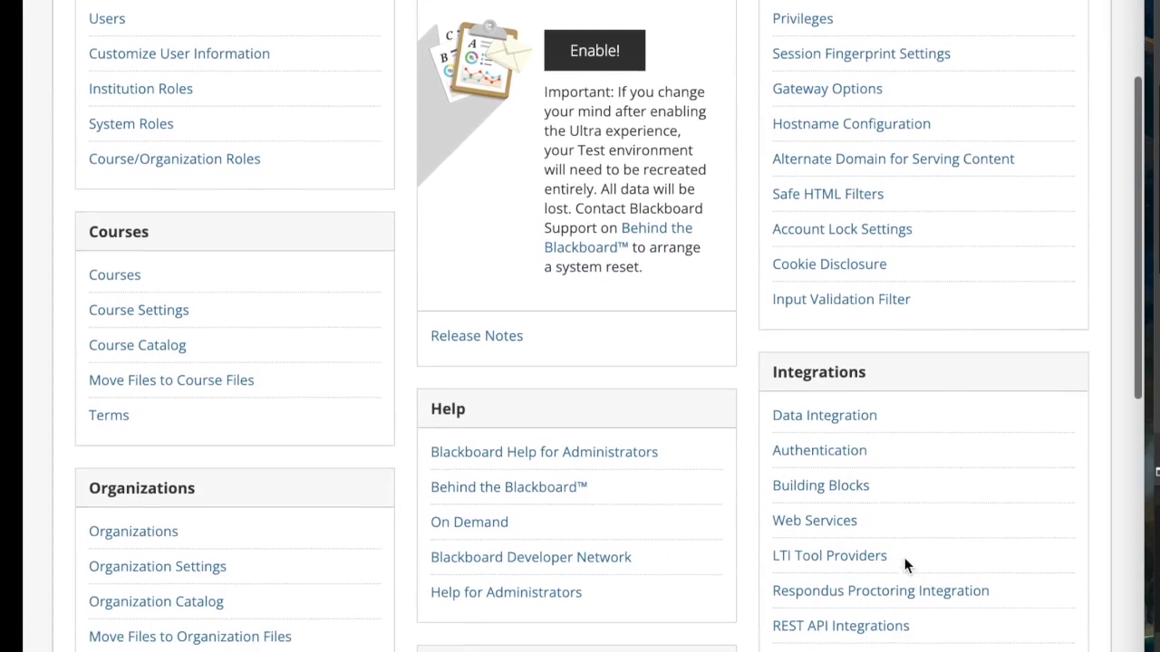
pyautogui.click(865, 555)
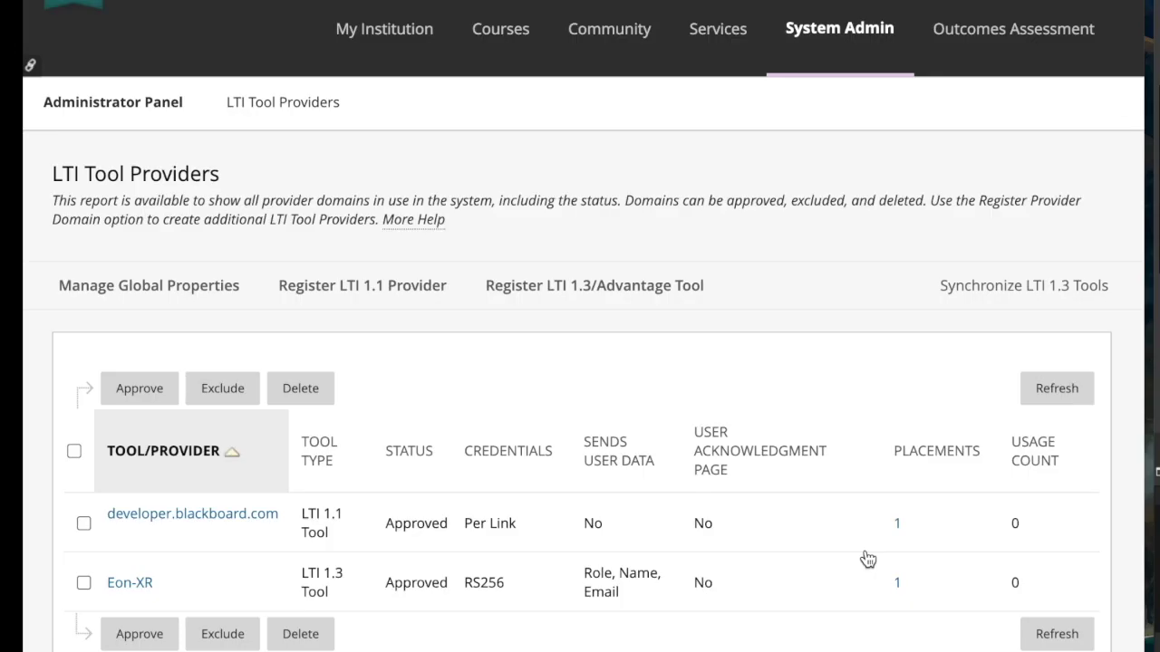
pyautogui.scroll(-1, 73, 590)
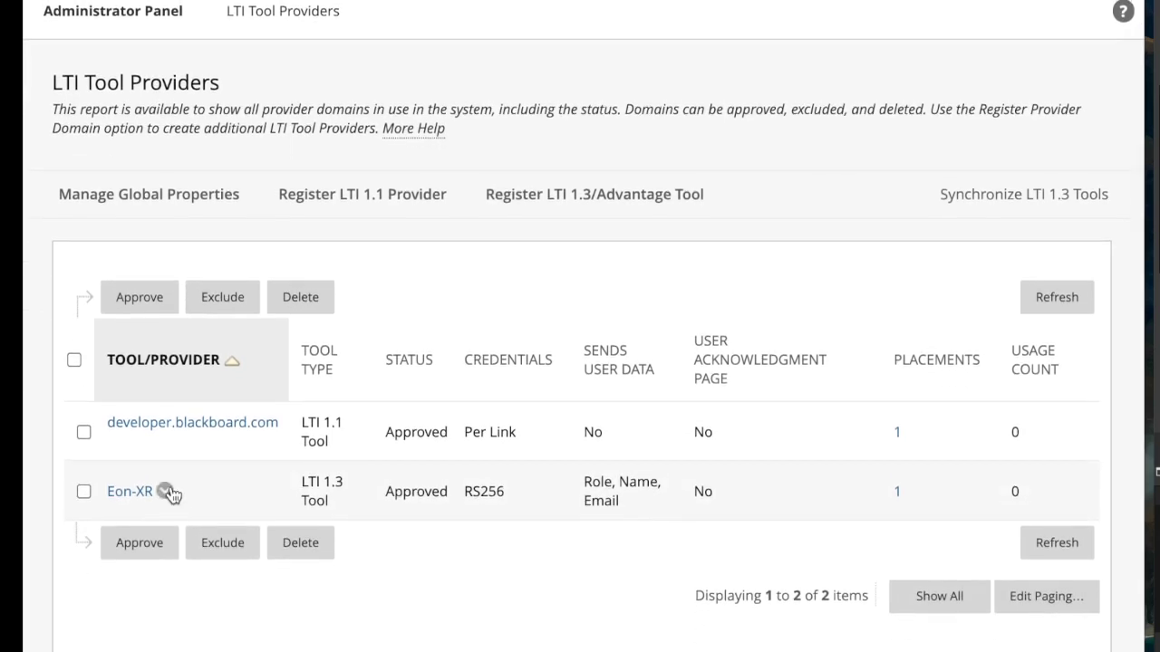
pyautogui.click(166, 489)
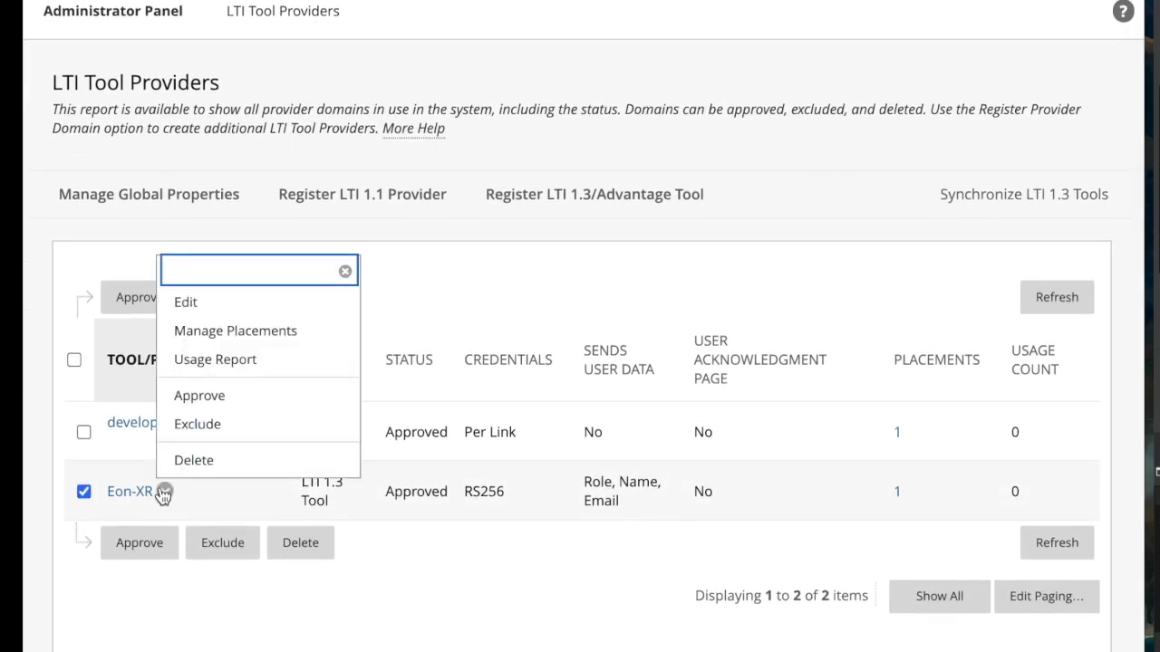
pyautogui.click(243, 332)
pyautogui.moveTo(237, 409)
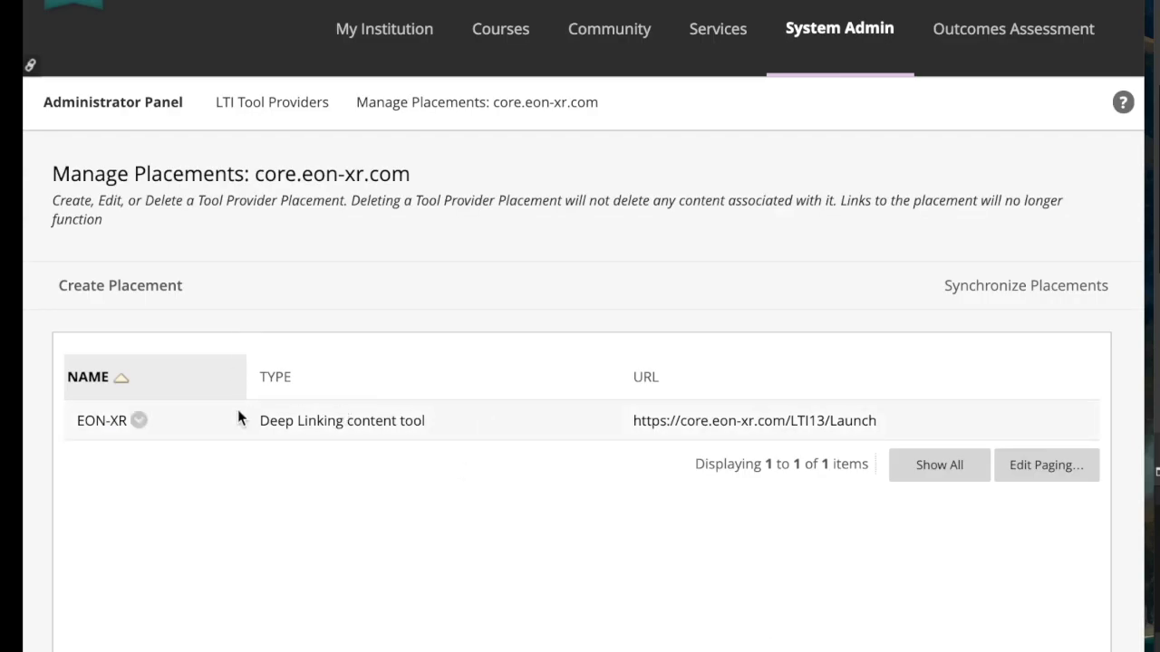
pyautogui.click(137, 422)
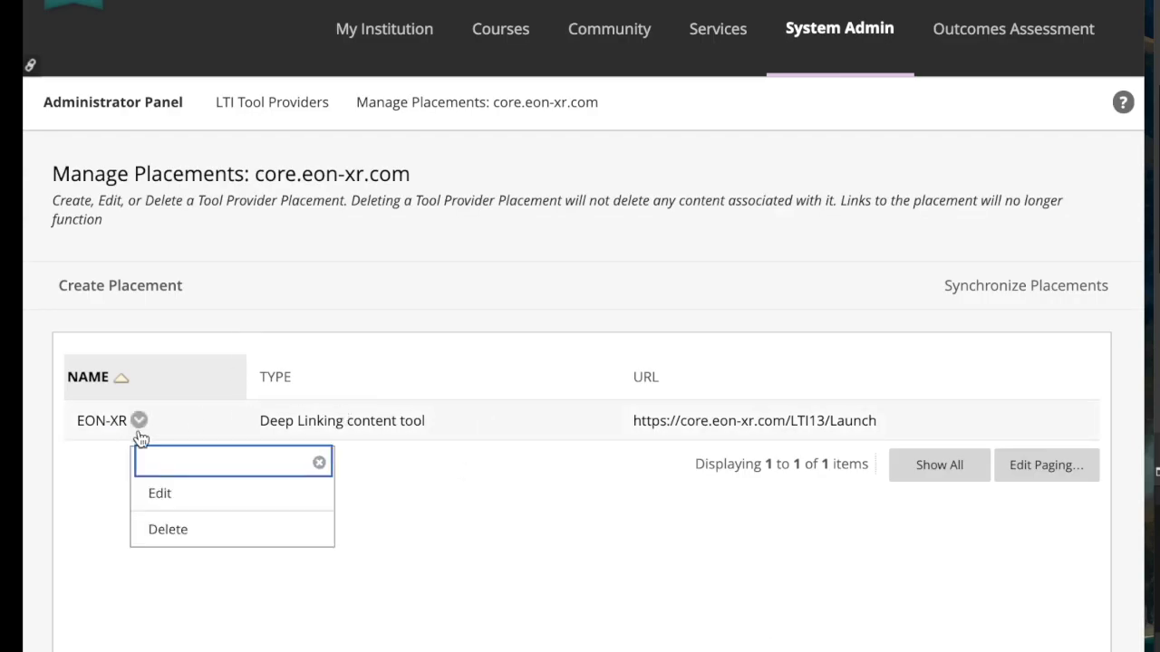
pyautogui.click(155, 494)
# Review the EON-XR placement's label, handle, availability, type, student access, new-window launch and target link URI
pyautogui.scroll(-3, 266, 478)
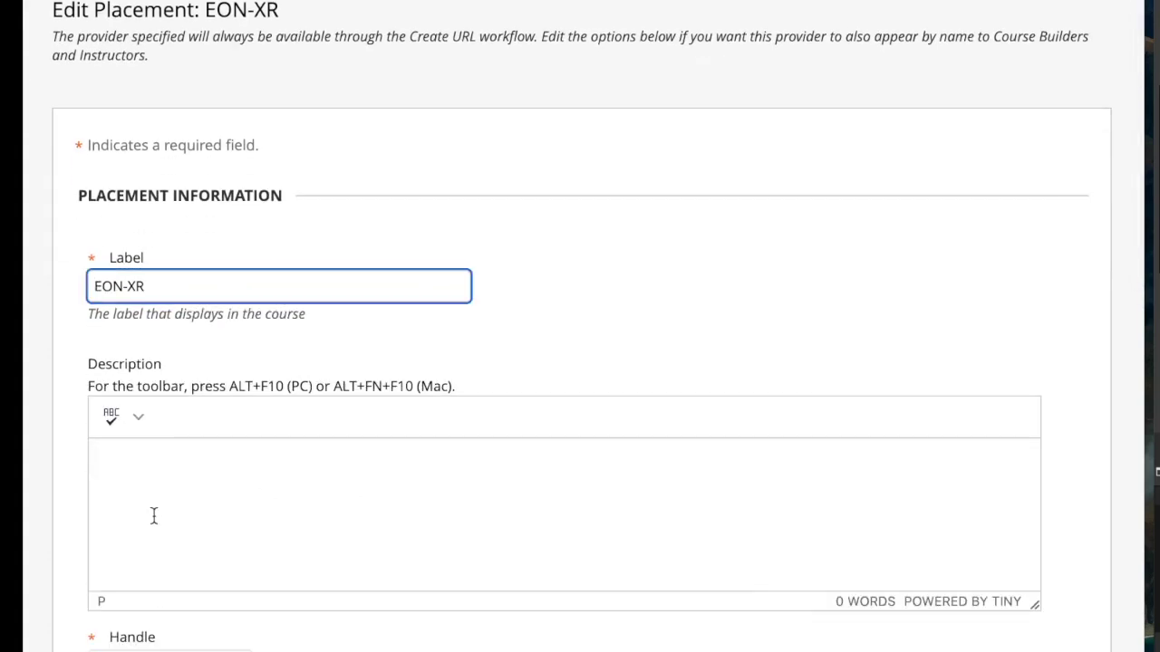
pyautogui.scroll(-3, 637, 337)
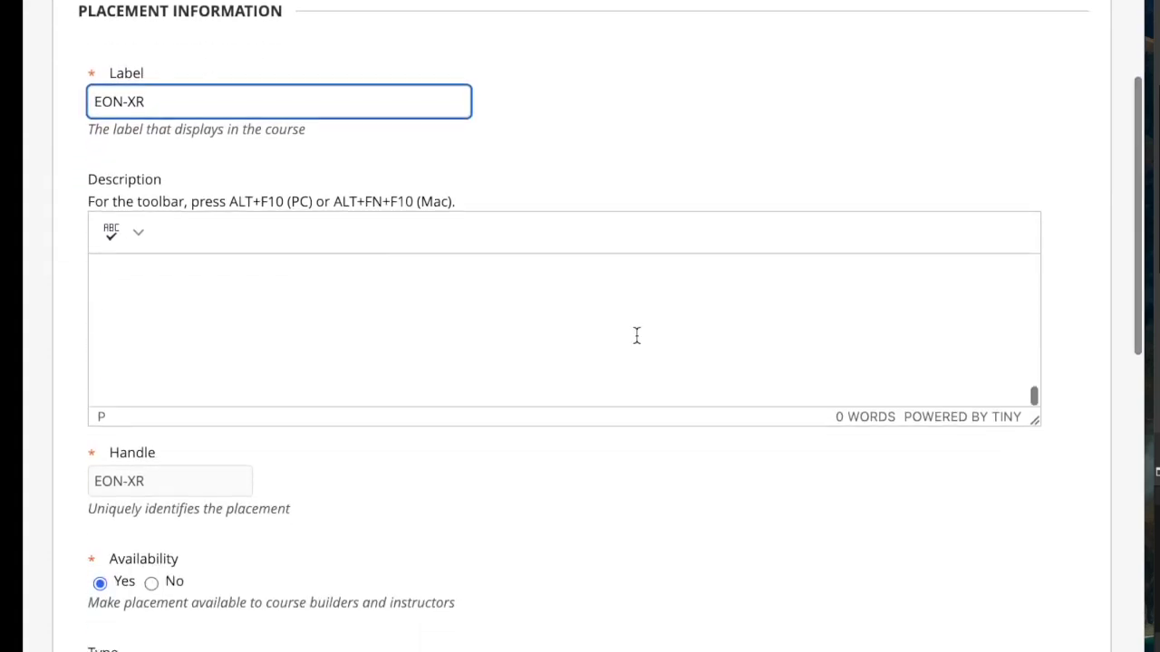
pyautogui.scroll(-1, 562, 490)
pyautogui.scroll(-6, 562, 489)
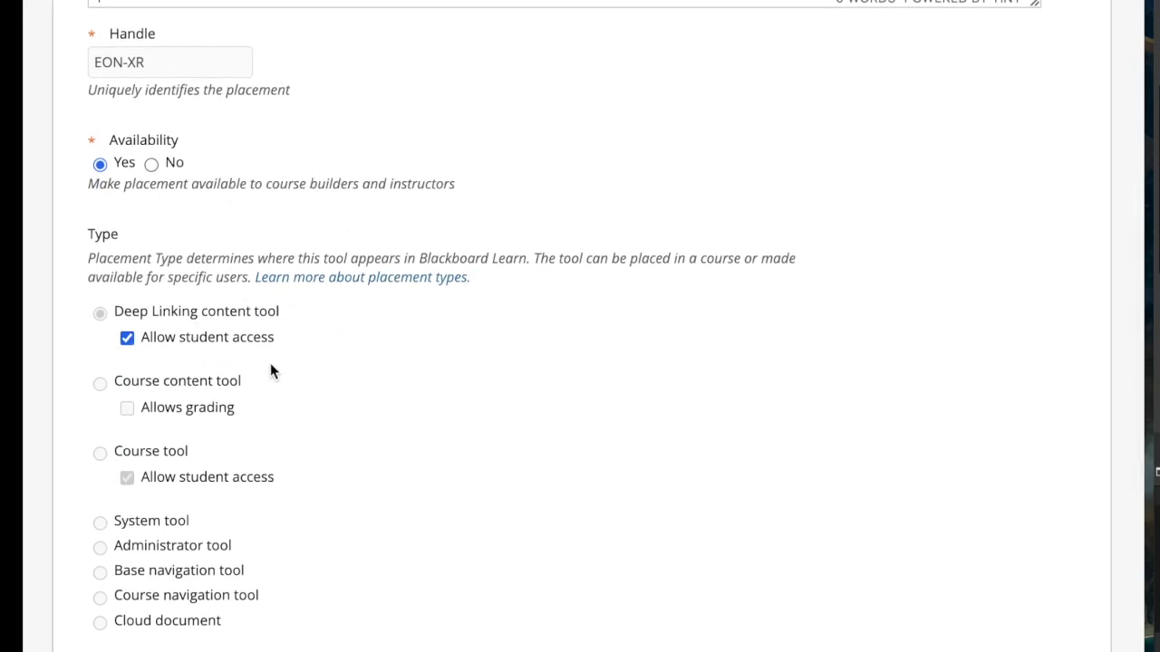
pyautogui.scroll(-2, 333, 459)
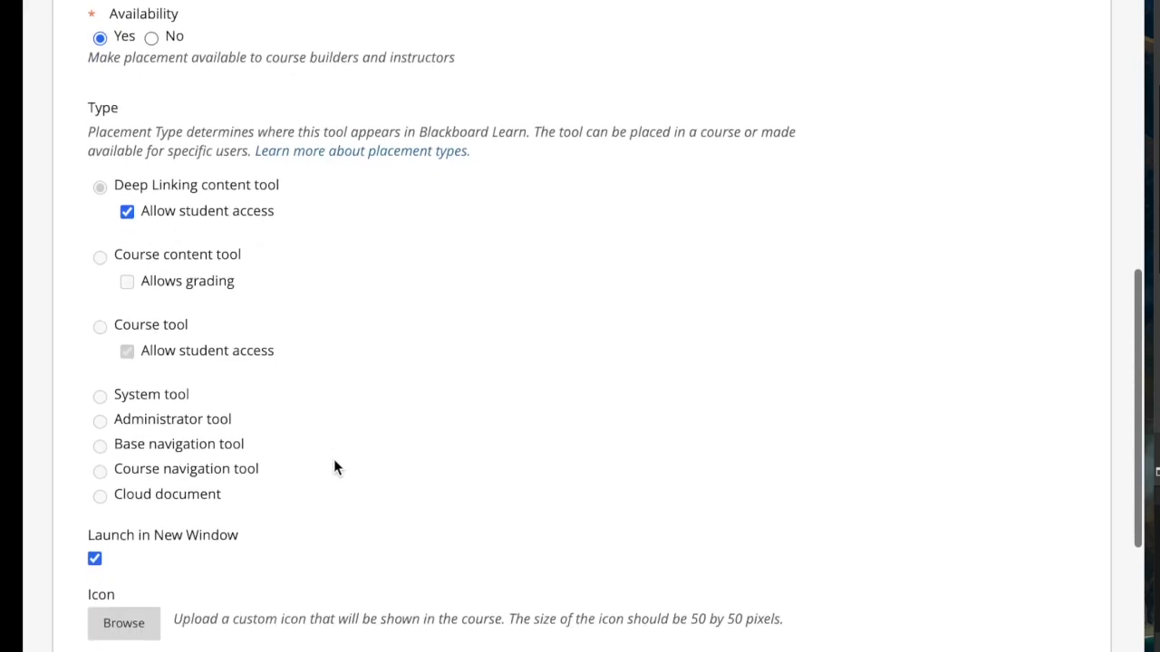
pyautogui.scroll(-2, 333, 467)
pyautogui.scroll(-1, 333, 468)
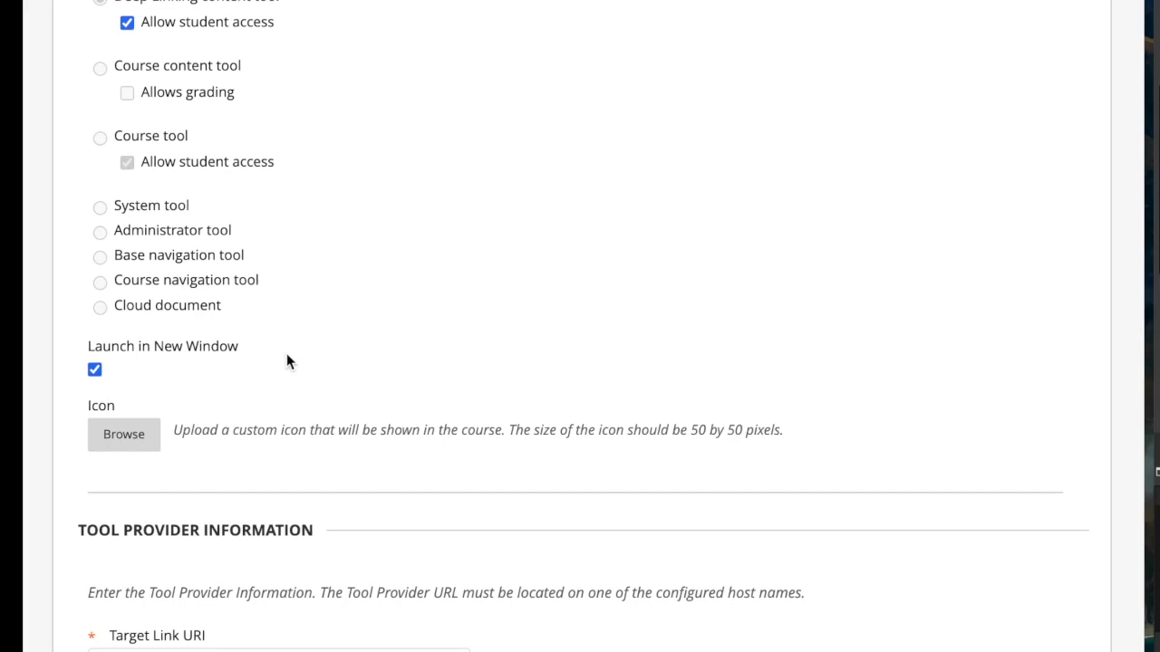
pyautogui.scroll(-4, 279, 347)
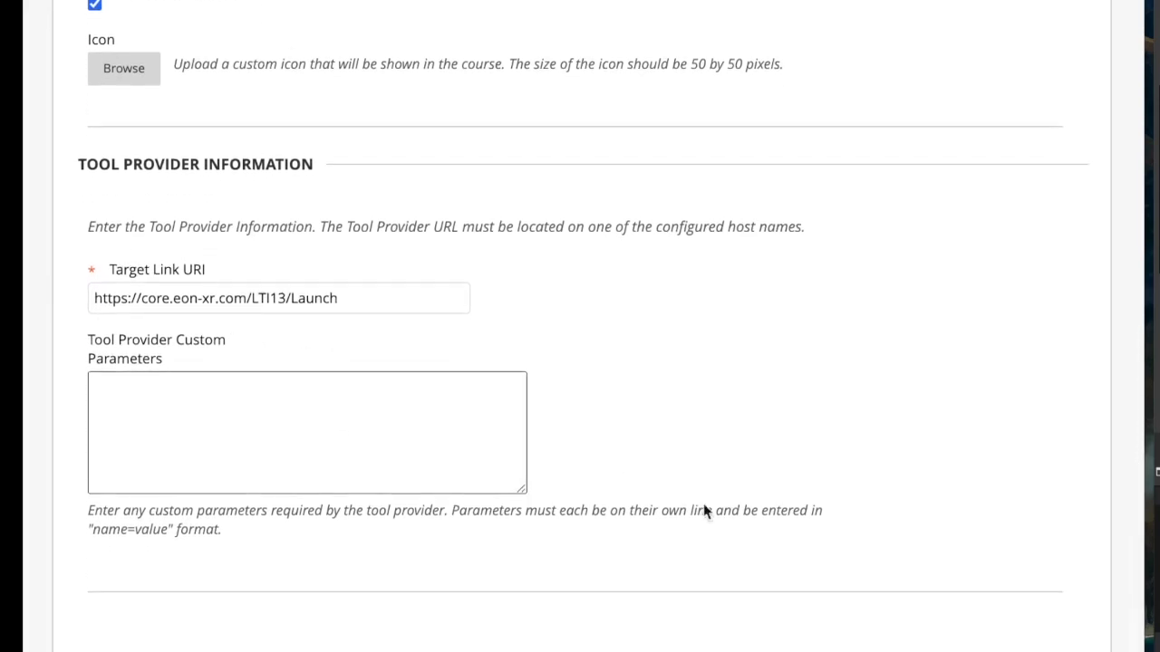
pyautogui.scroll(-1, 945, 563)
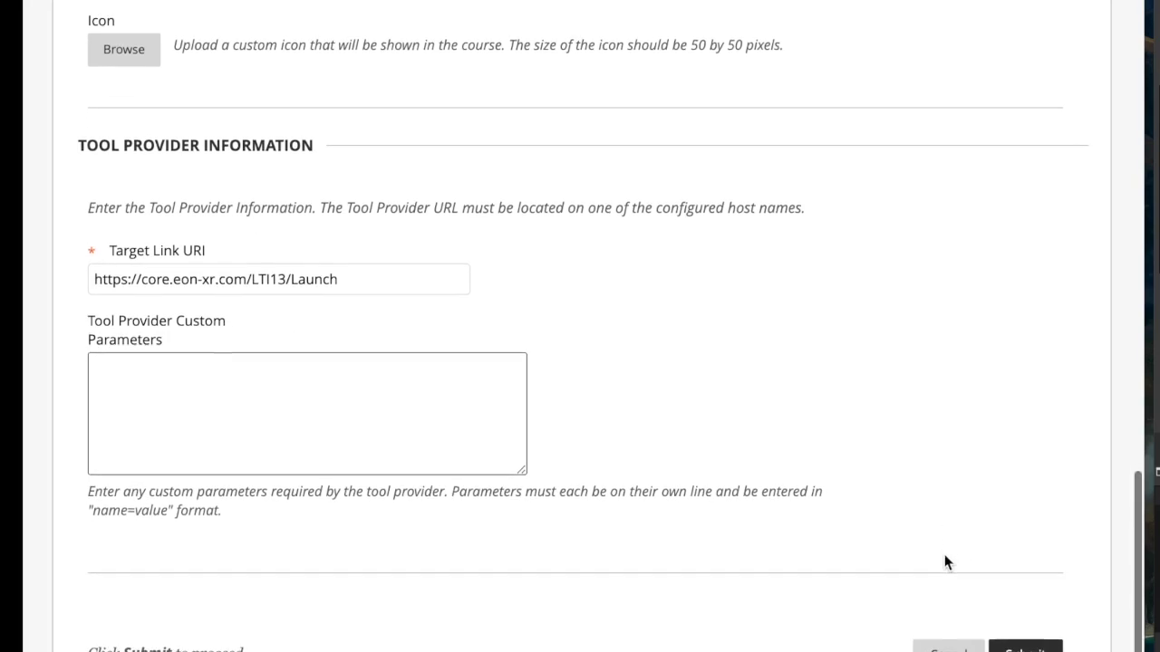
pyautogui.scroll(1, 955, 569)
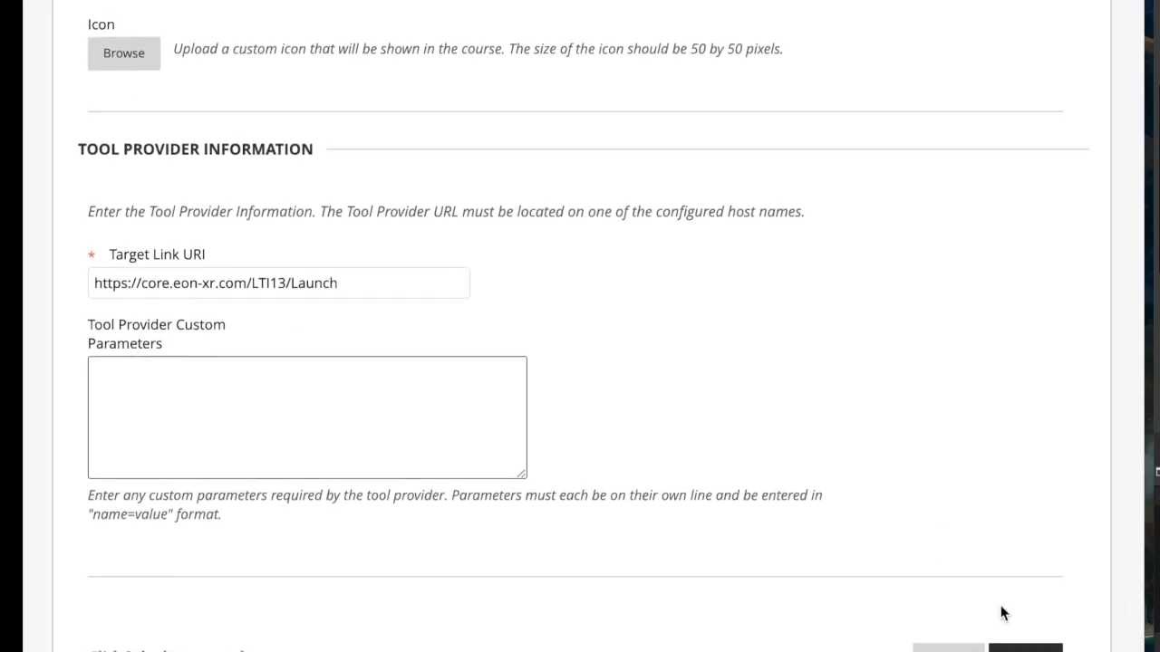
pyautogui.scroll(-1, 989, 582)
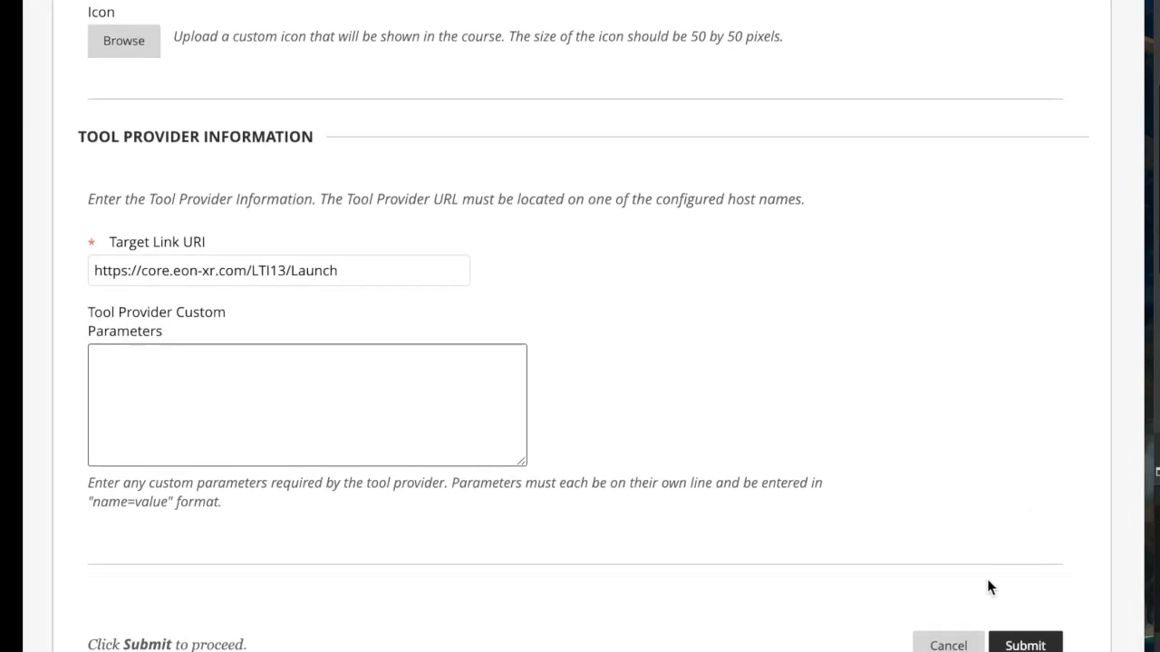
pyautogui.rightClick(988, 578)
pyautogui.click(924, 569)
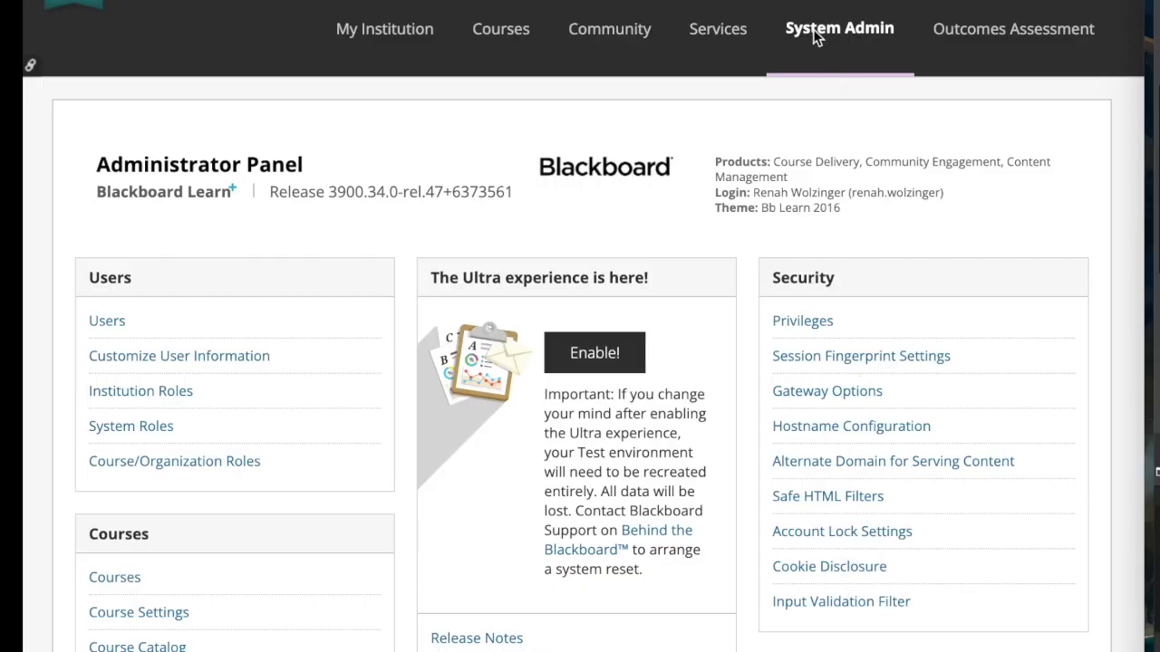
# Check the EON-XR content type's availability in the Administrator Panel's Tools settings
pyautogui.scroll(-5, 888, 452)
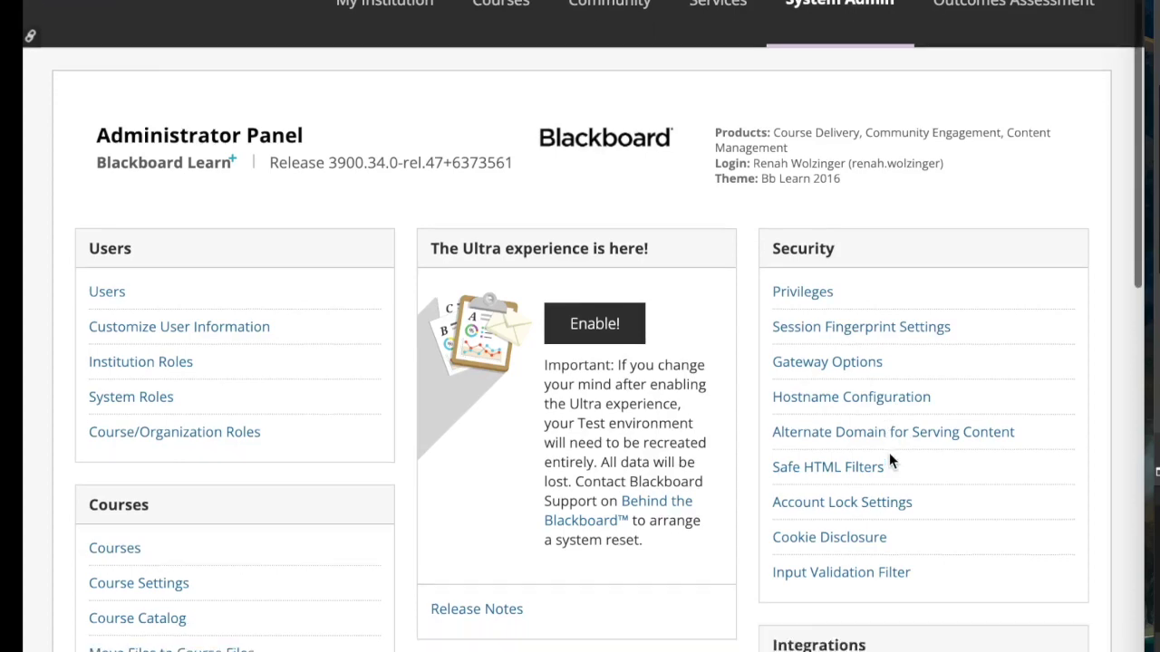
pyautogui.scroll(-7, 869, 446)
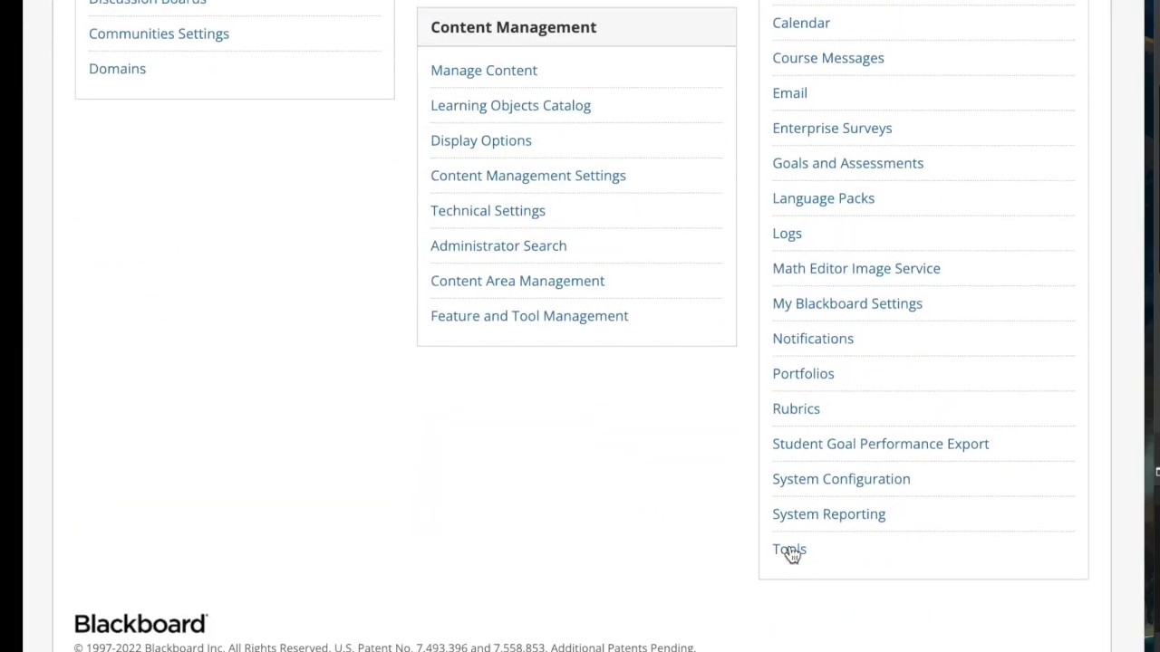
pyautogui.click(788, 550)
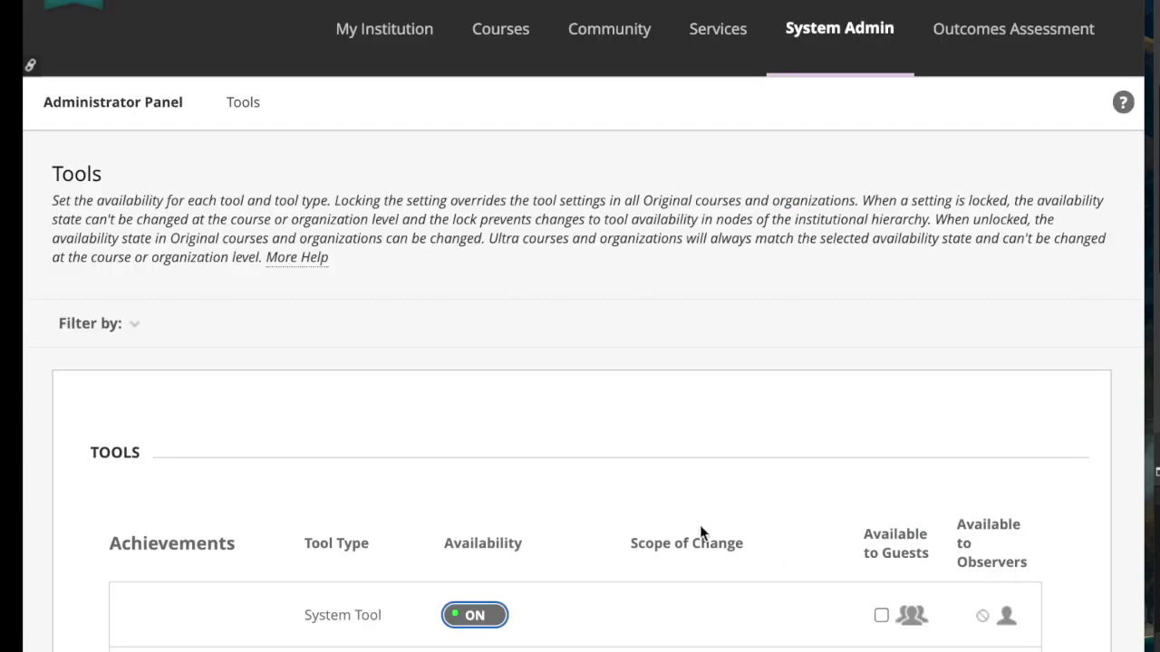
pyautogui.scroll(-15, 700, 533)
pyautogui.scroll(1, 699, 533)
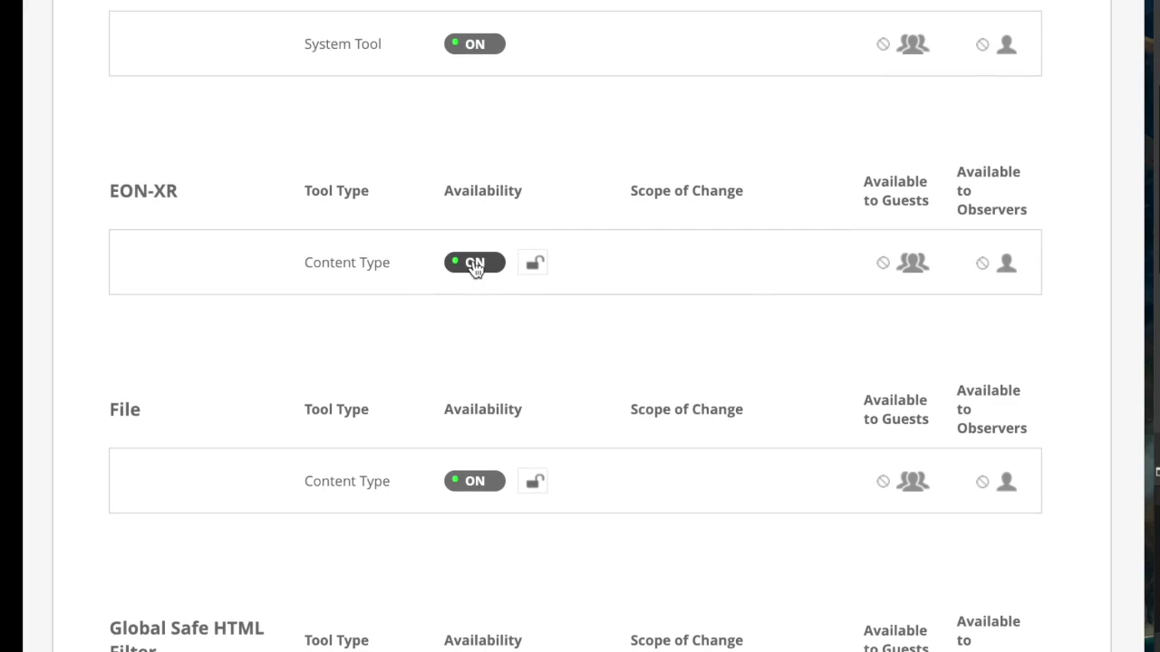
pyautogui.scroll(-5, 474, 269)
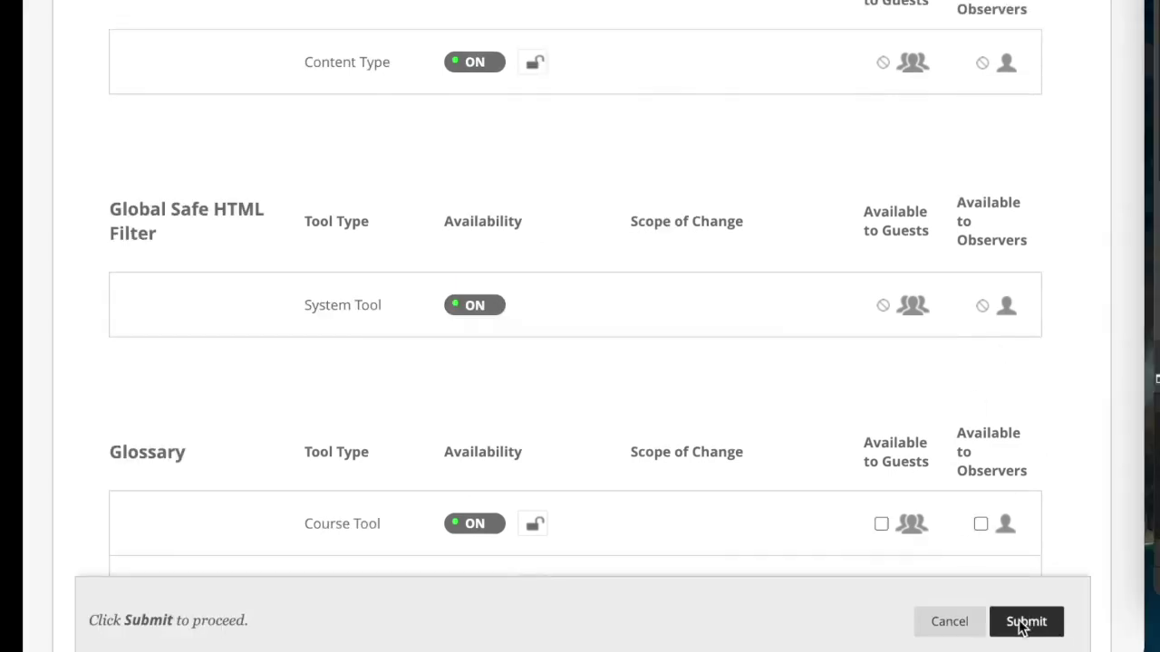
pyautogui.scroll(4, 940, 539)
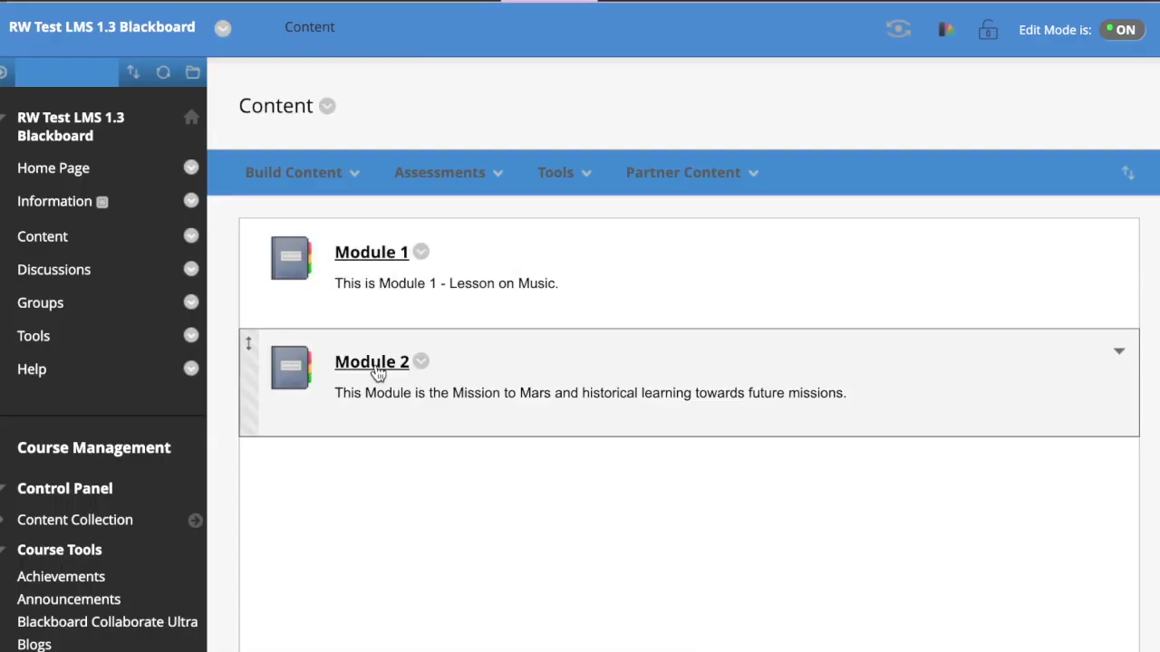
# Add the EON-XR lesson A Failed Mission to Mars Moon to the course's Module 2
pyautogui.click(377, 371)
pyautogui.click(566, 179)
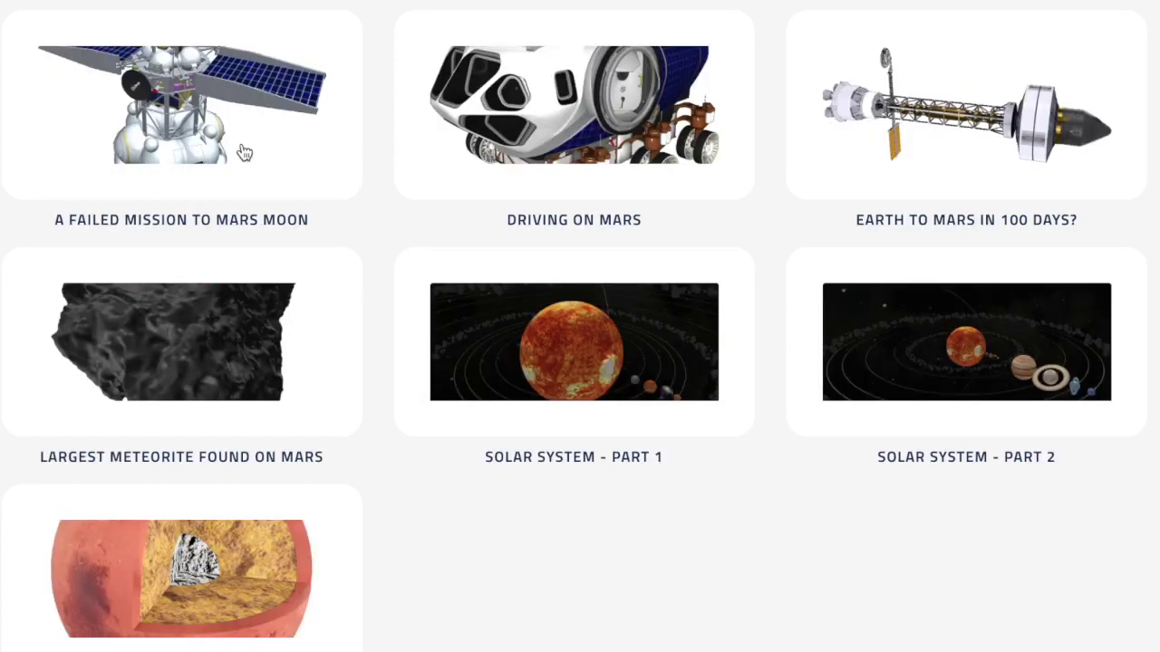
pyautogui.click(152, 133)
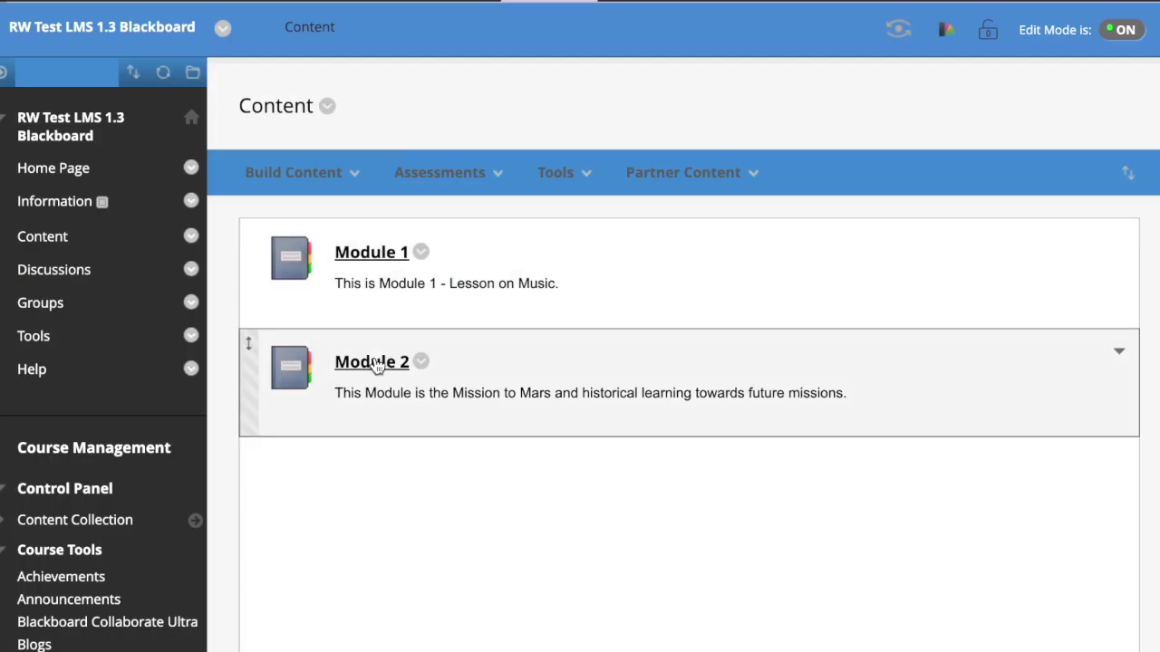
# Open A Failed Mission to Mars Moon from Module 2, start the lesson and close it
pyautogui.click(380, 362)
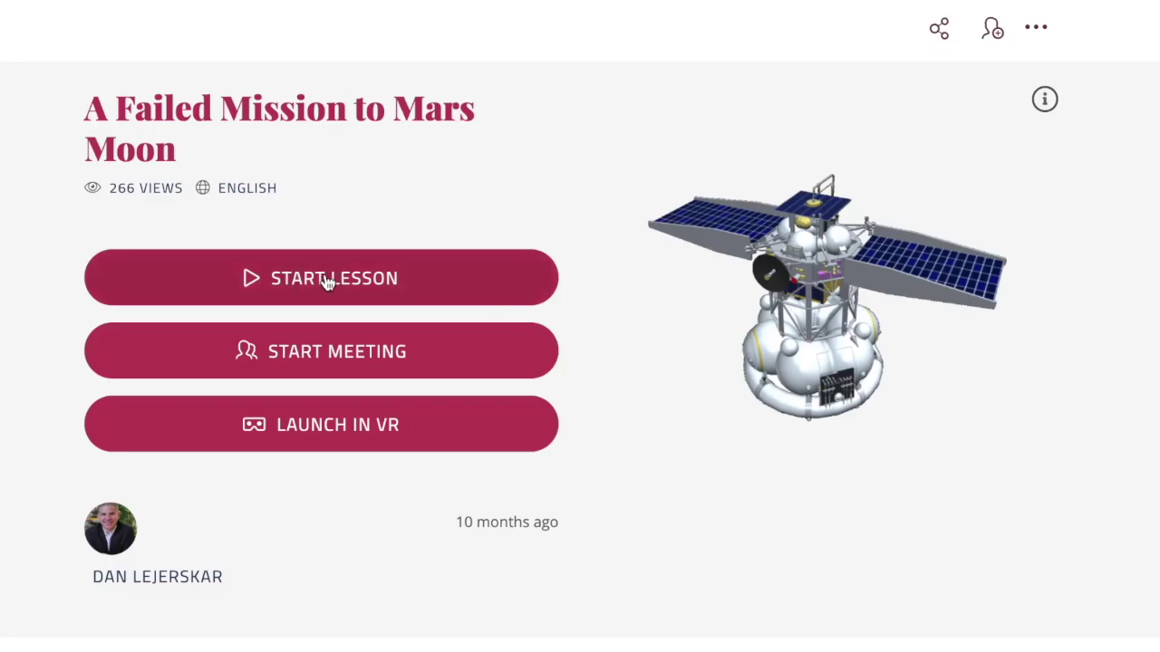
pyautogui.click(328, 281)
pyautogui.click(765, 13)
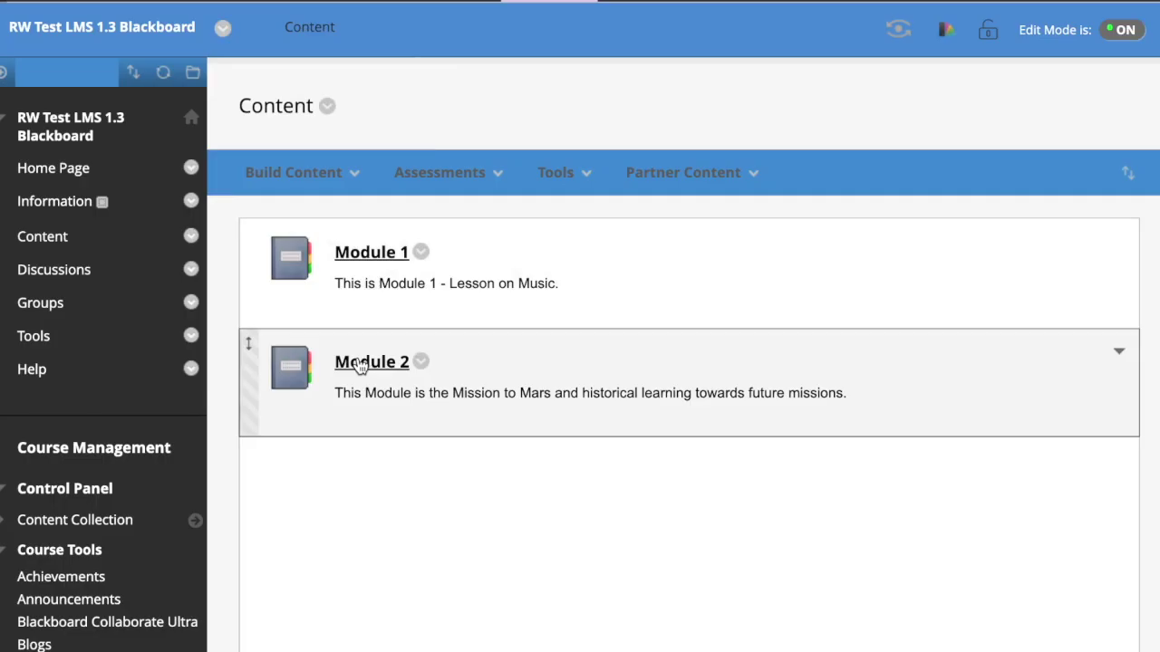
# Create a Module 2 assignment named Driving on Mars with the instructions "In this lesson we will explore vehicles designed to drive on Mars.."
pyautogui.click(361, 362)
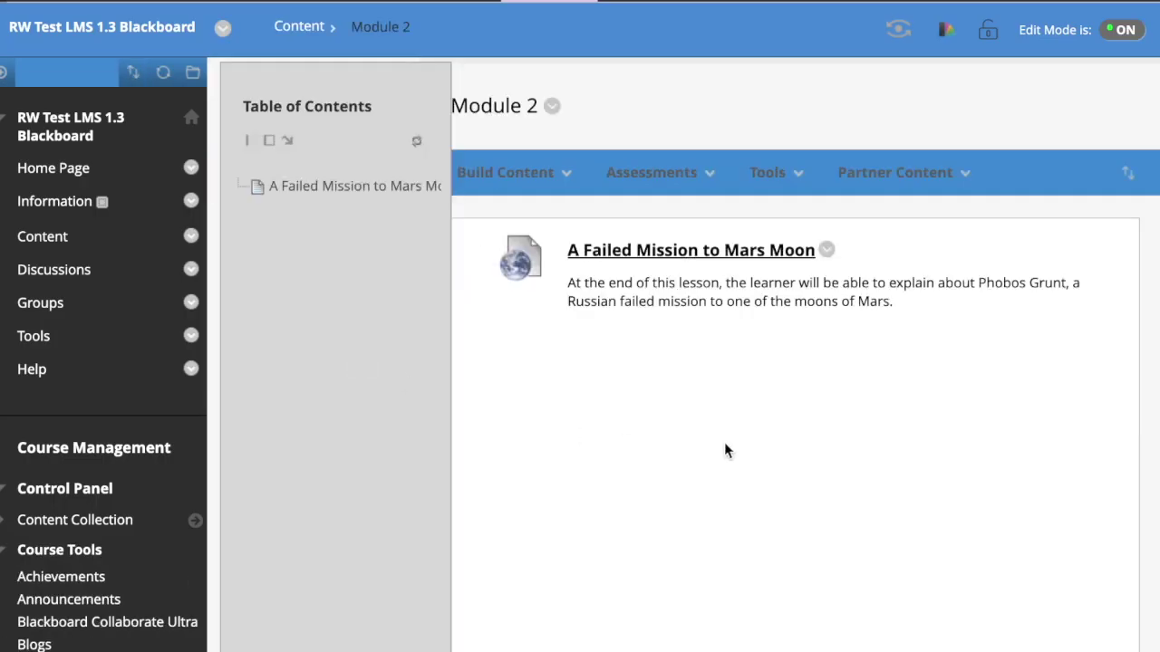
pyautogui.click(650, 174)
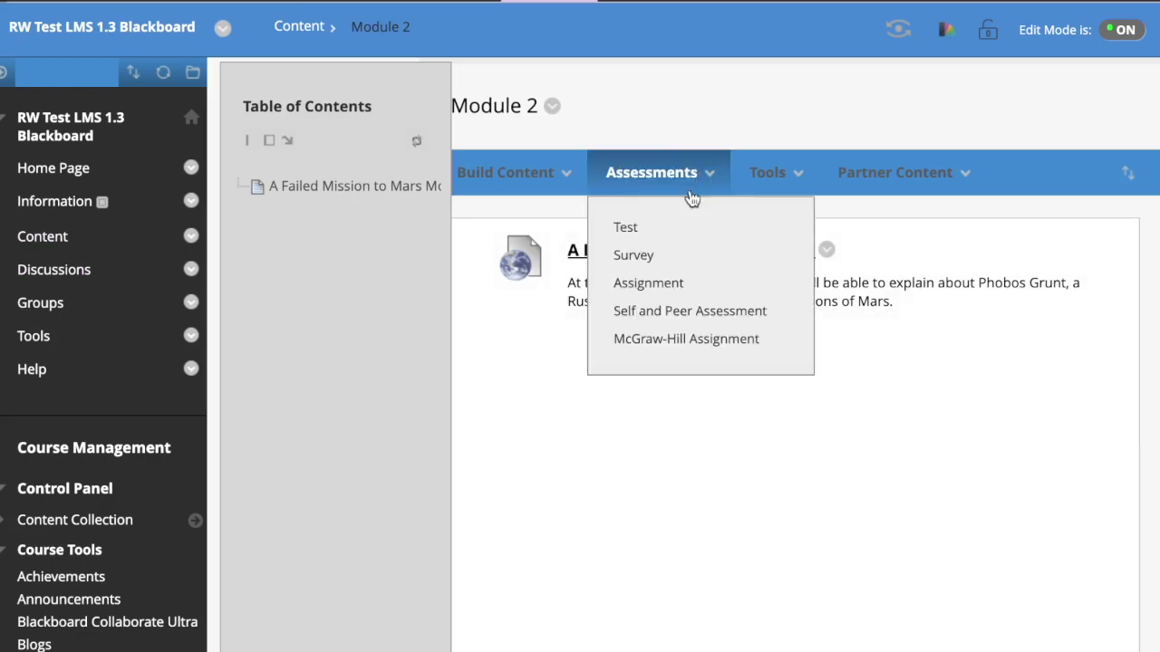
pyautogui.click(652, 284)
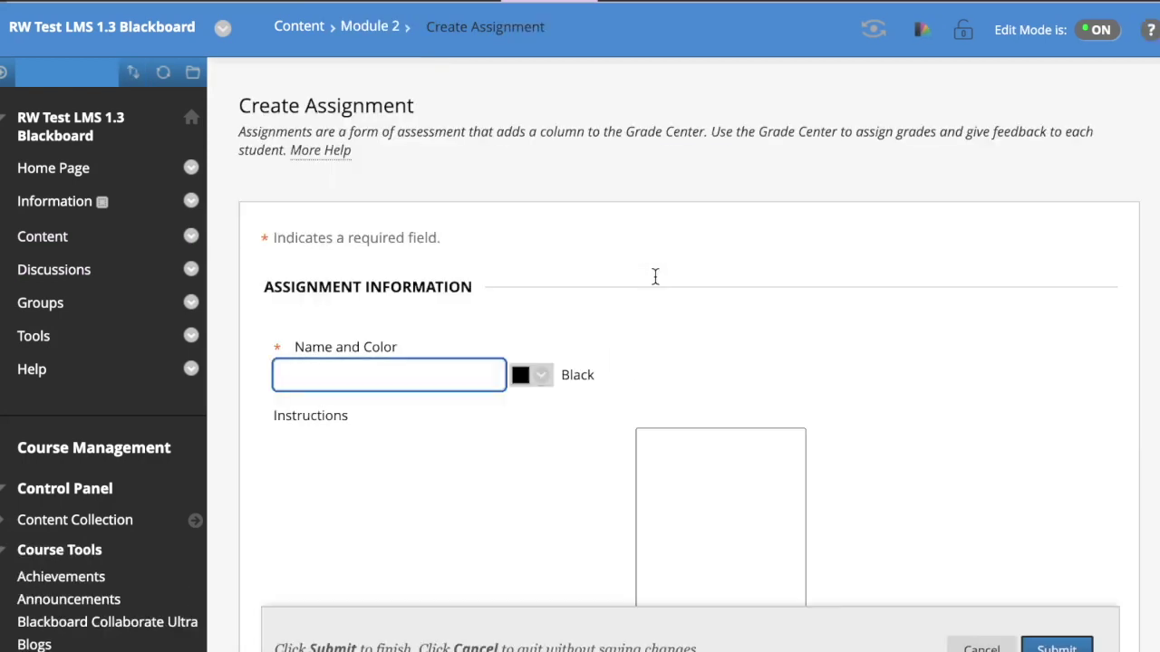
pyautogui.scroll(-1, 595, 350)
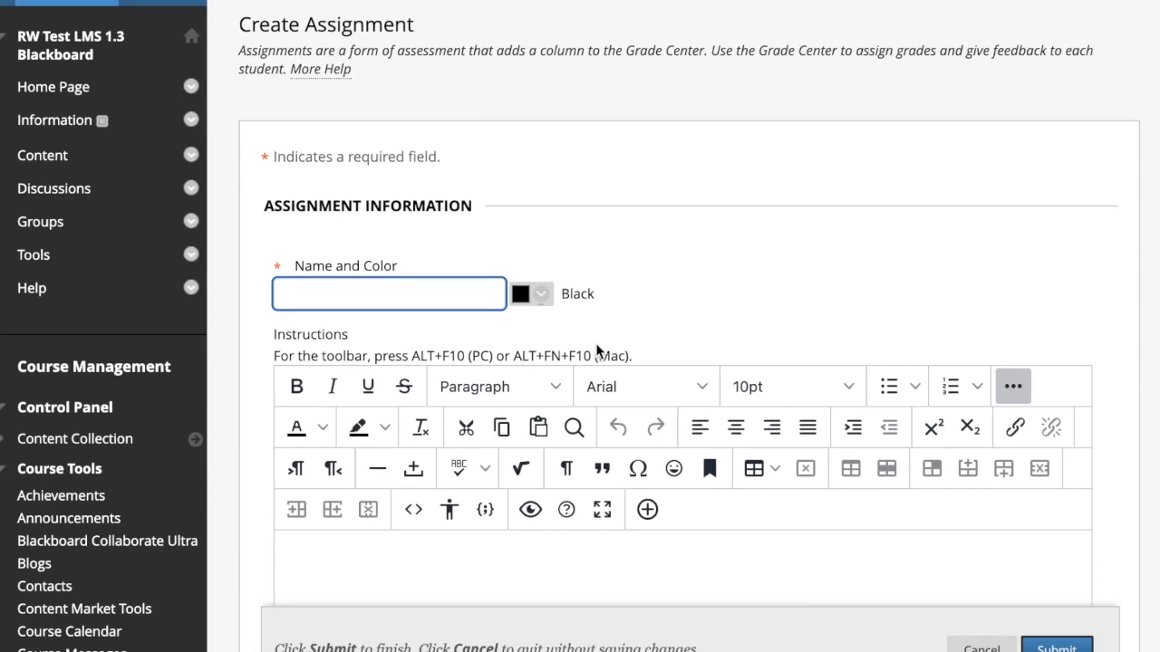
pyautogui.write('Driving on Mar')
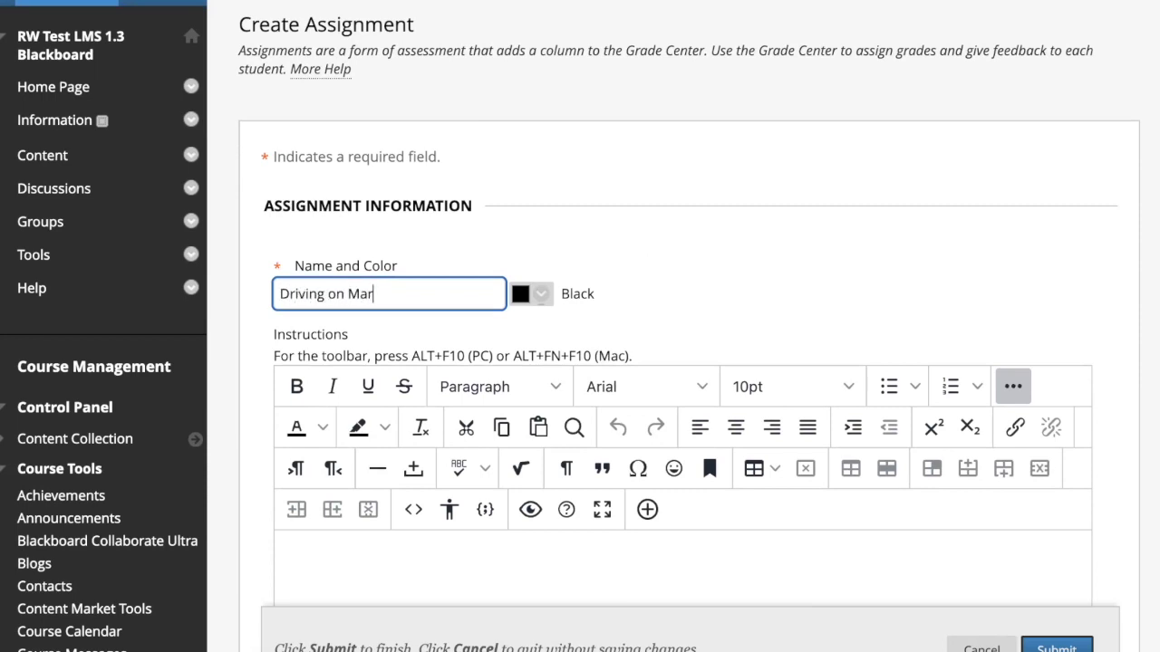
pyautogui.write('s')
pyautogui.scroll(-1, 683, 445)
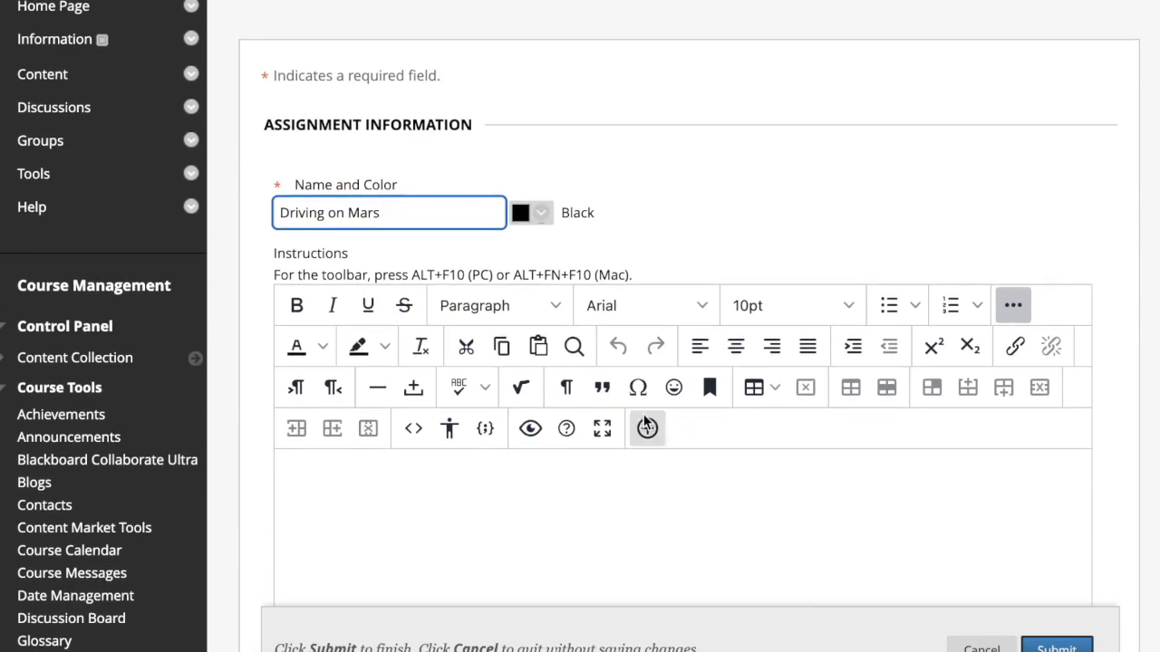
pyautogui.click(316, 465)
pyautogui.write('In this lesson we will explore vehicles designed to drive on Mars..')
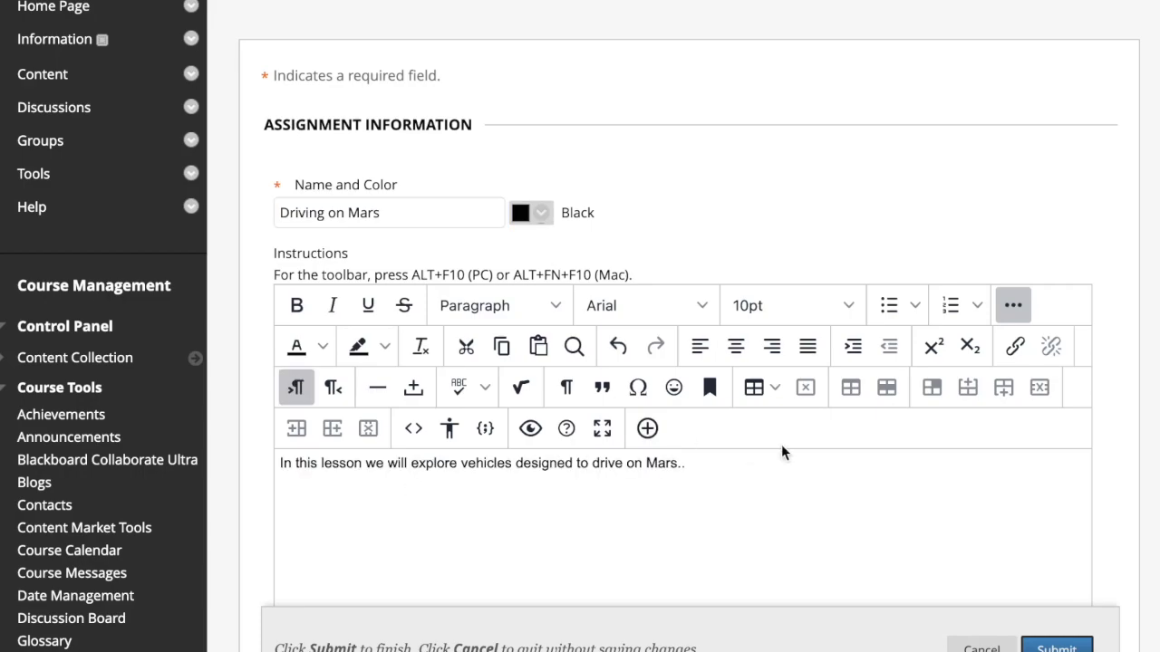
# Embed the EON-XR lesson Driving on Mars in the assignment and submit it with 100 points possible
pyautogui.click(646, 428)
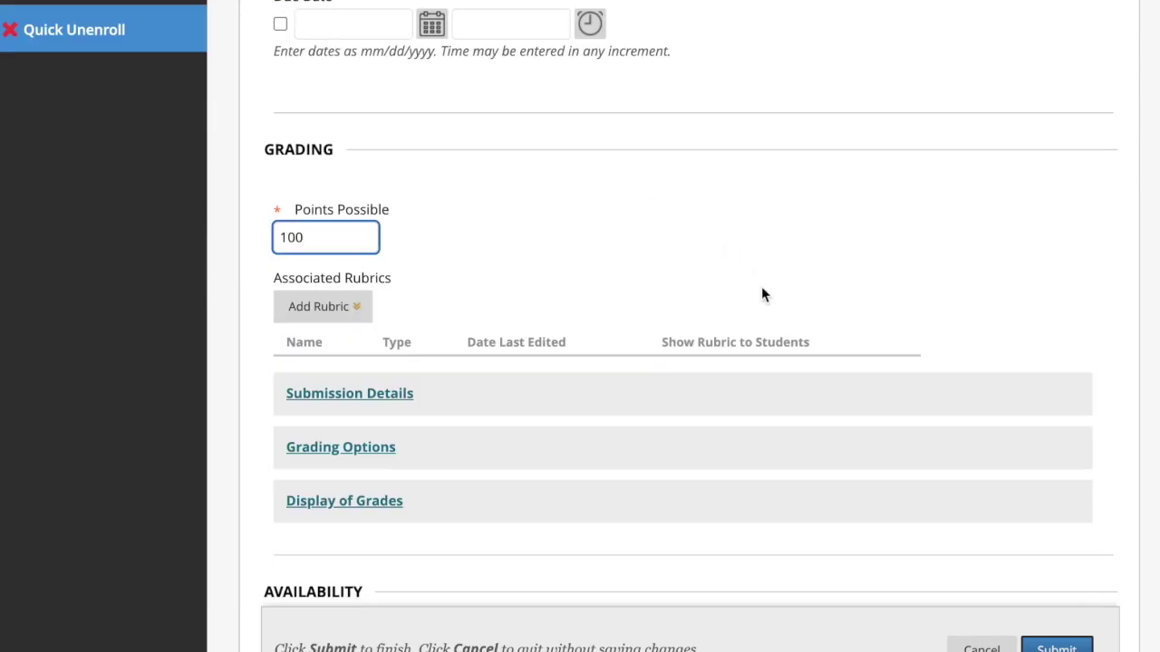
pyautogui.click(737, 260)
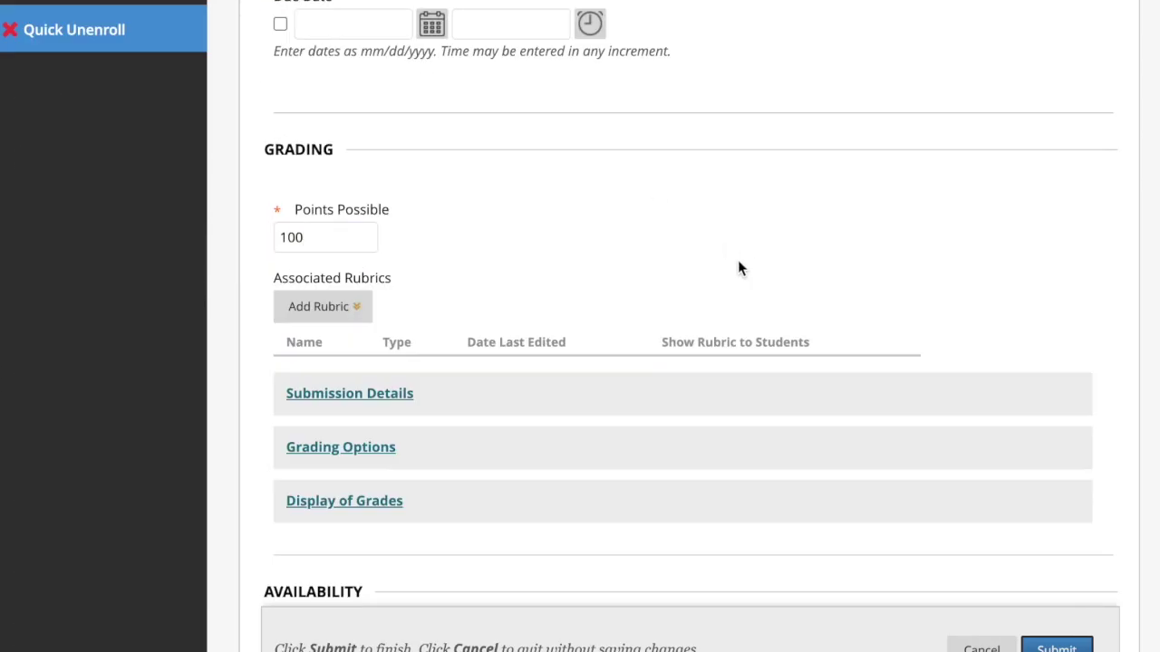
pyautogui.click(1057, 648)
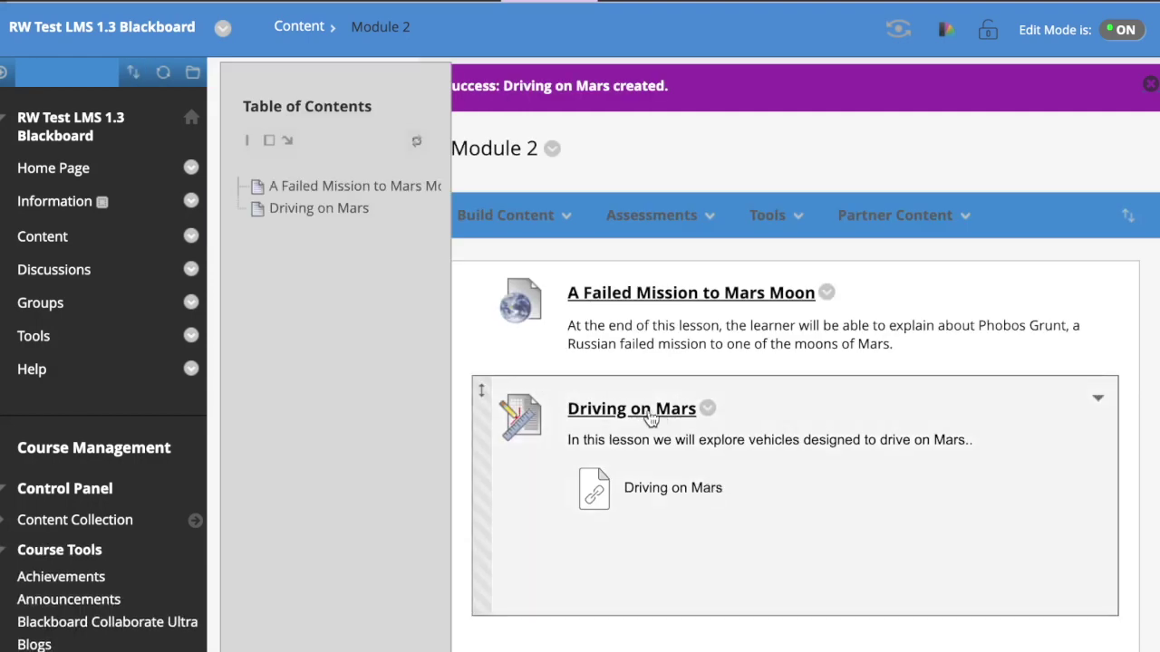
# Preview the Driving on Mars assignment, leave it without submitting and start its embedded EON-XR lesson
pyautogui.click(635, 409)
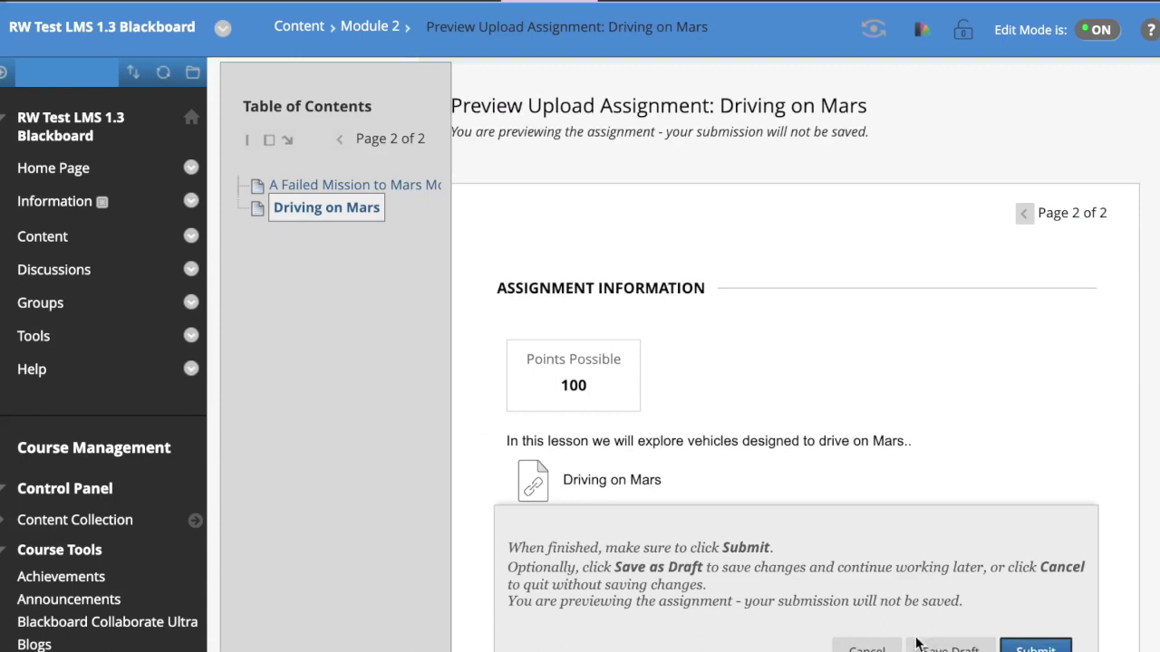
pyautogui.click(866, 648)
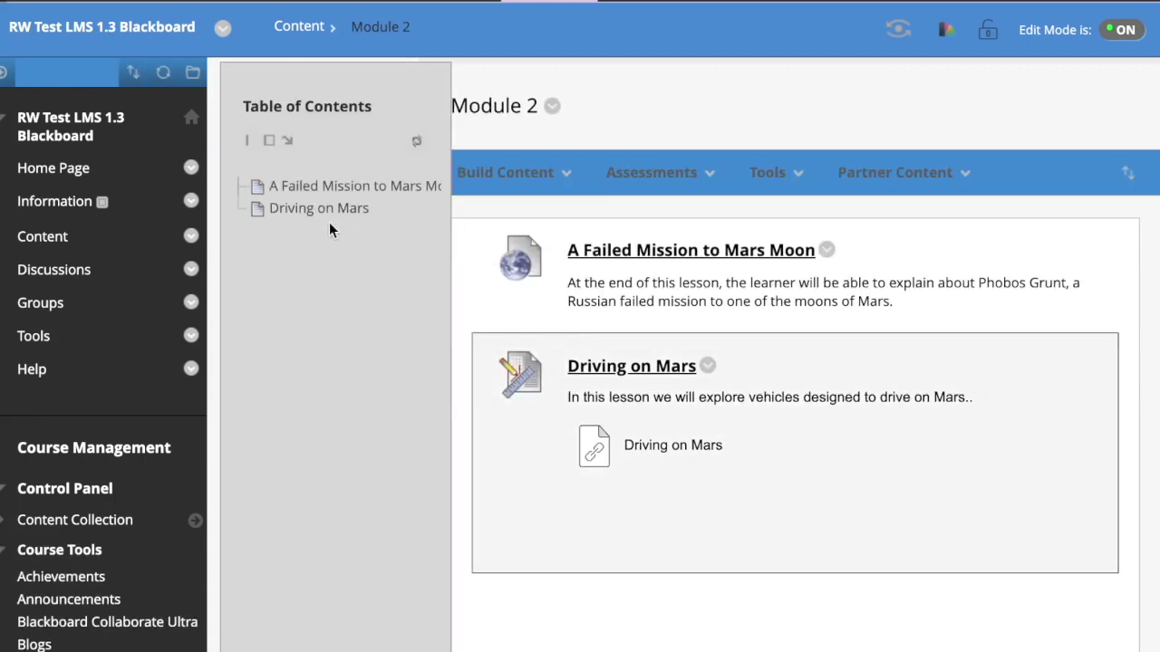
pyautogui.moveTo(688, 371)
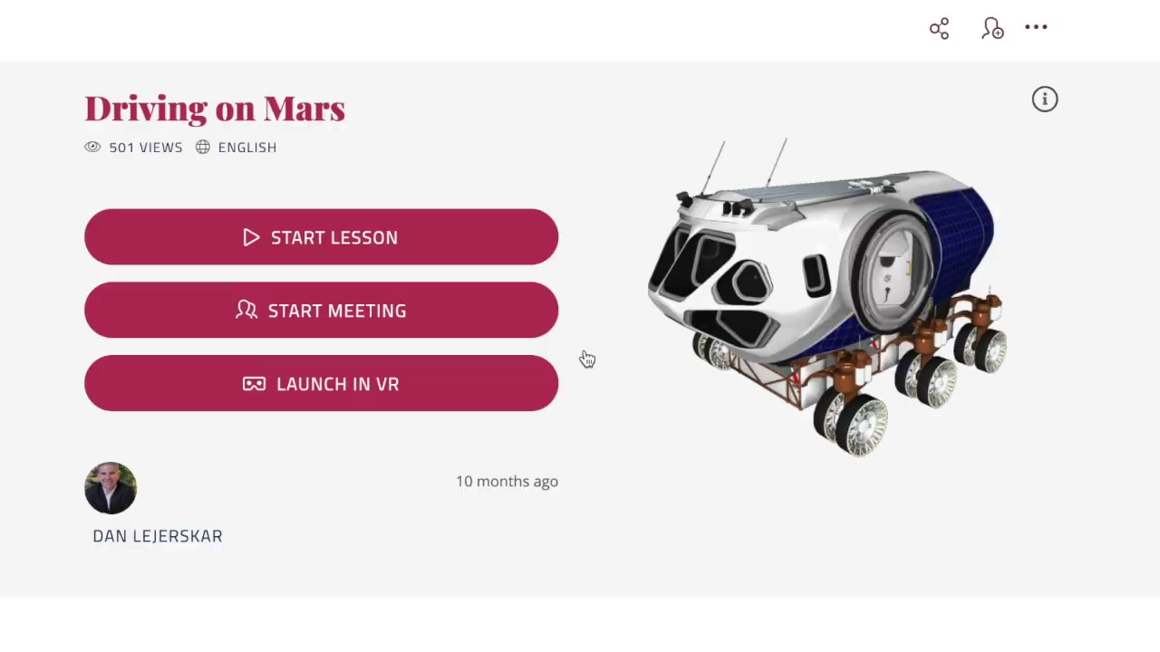
pyautogui.click(317, 237)
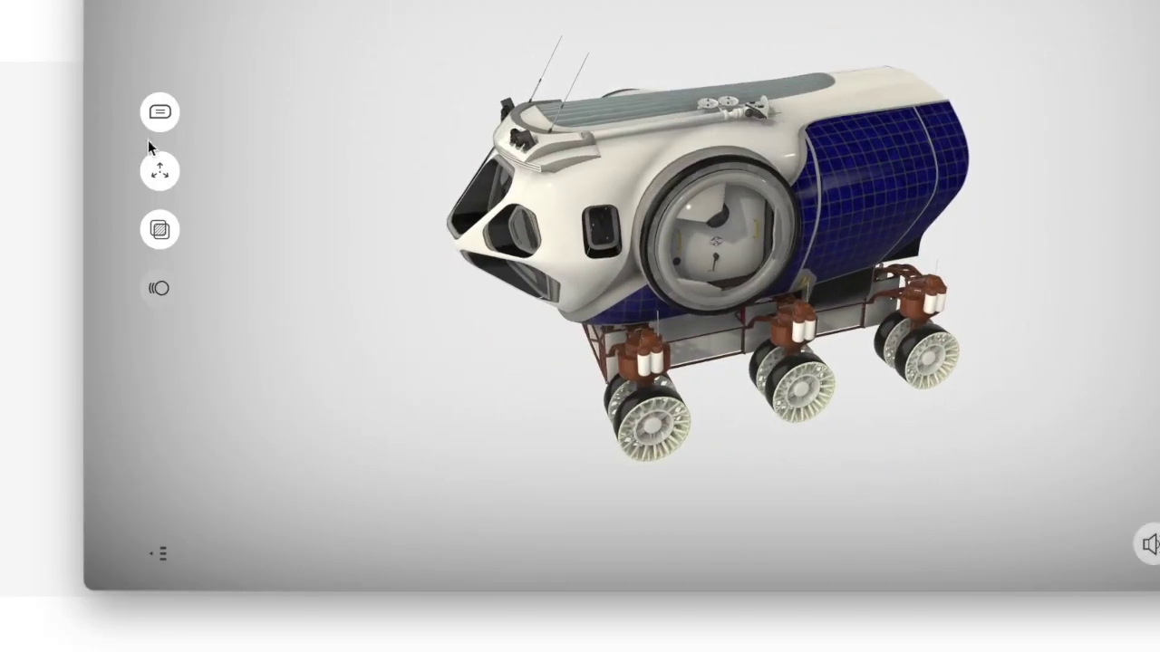
# Try the exploded view and part annotations on the Mars vehicle model, and exit the lesson
pyautogui.click(160, 171)
pyautogui.click(160, 172)
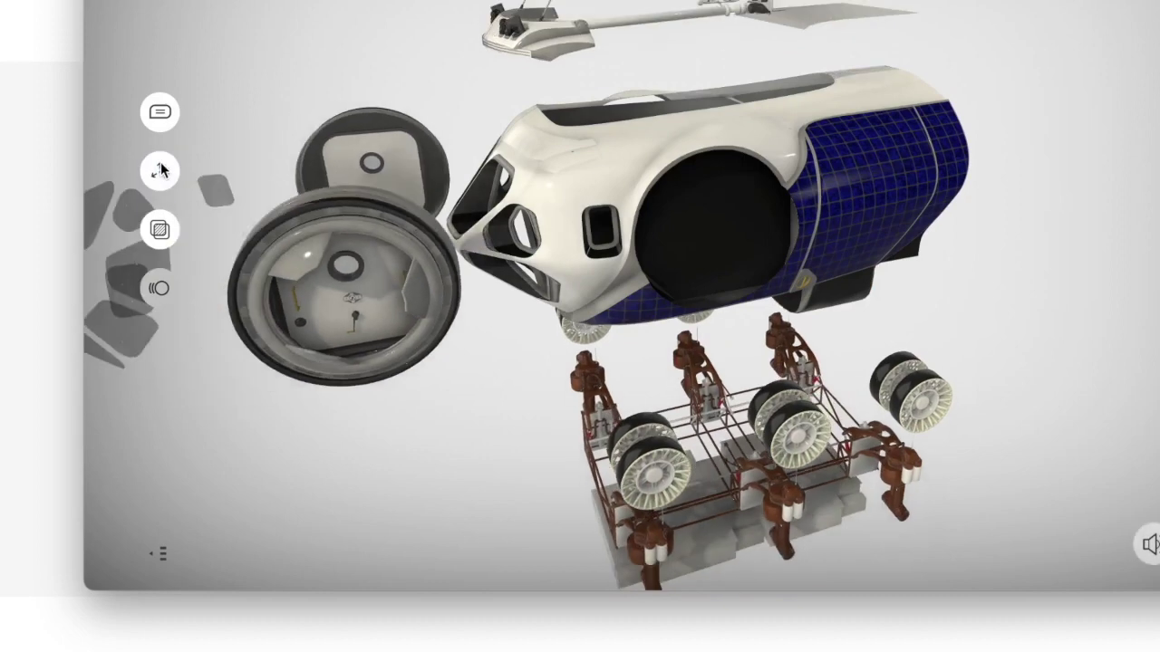
pyautogui.click(160, 113)
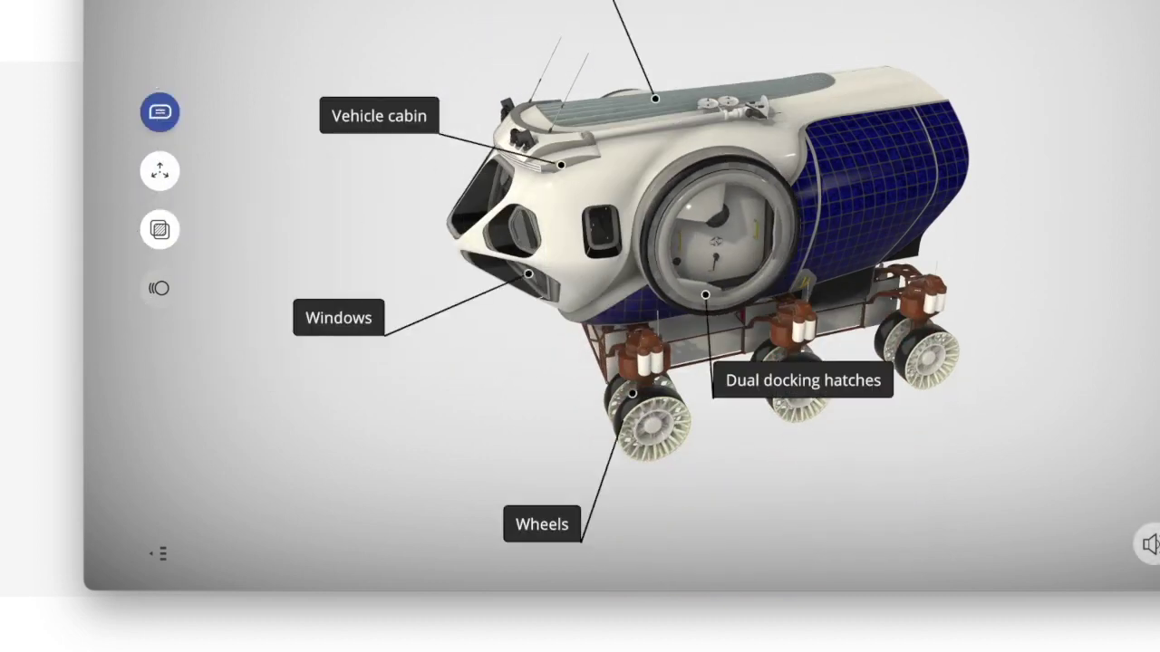
pyautogui.press('Escape')
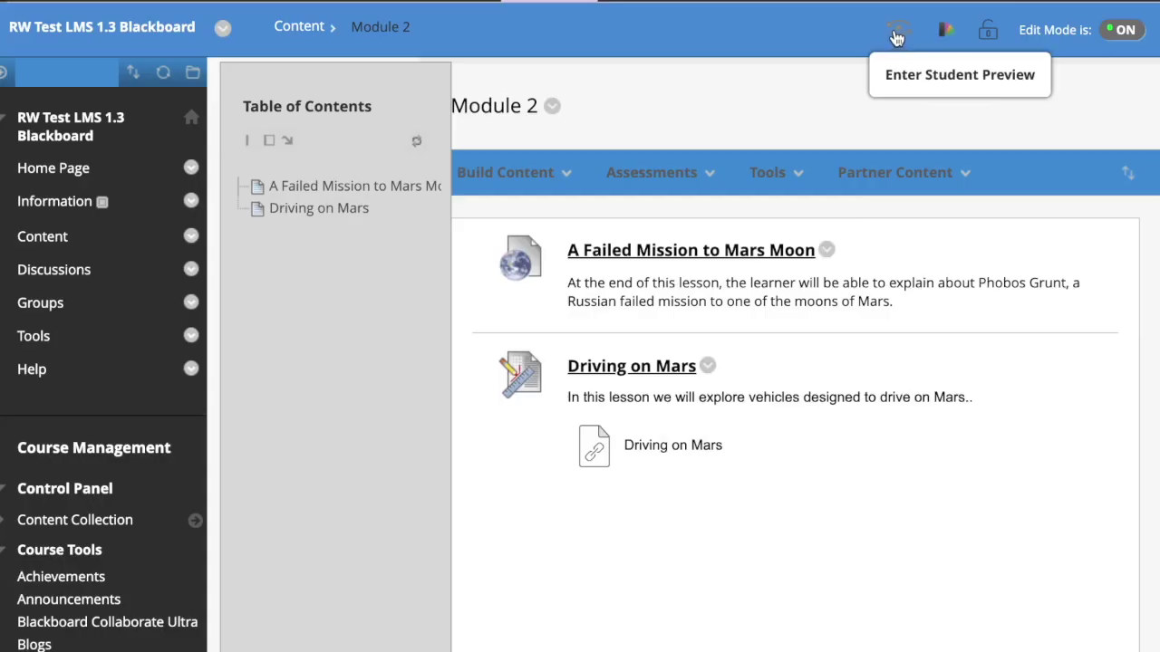
# In Student Preview of Module 2, launch A Failed Mission to Mars Moon for desktop and view the Driving on Mars assignment
pyautogui.click(895, 31)
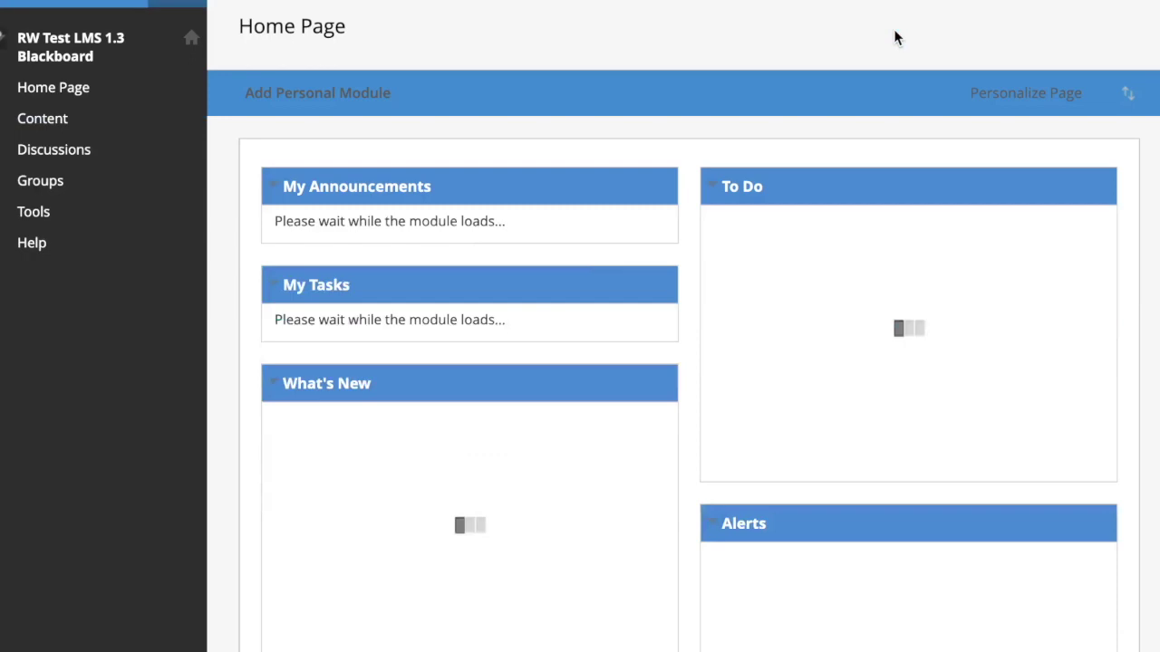
pyautogui.click(31, 123)
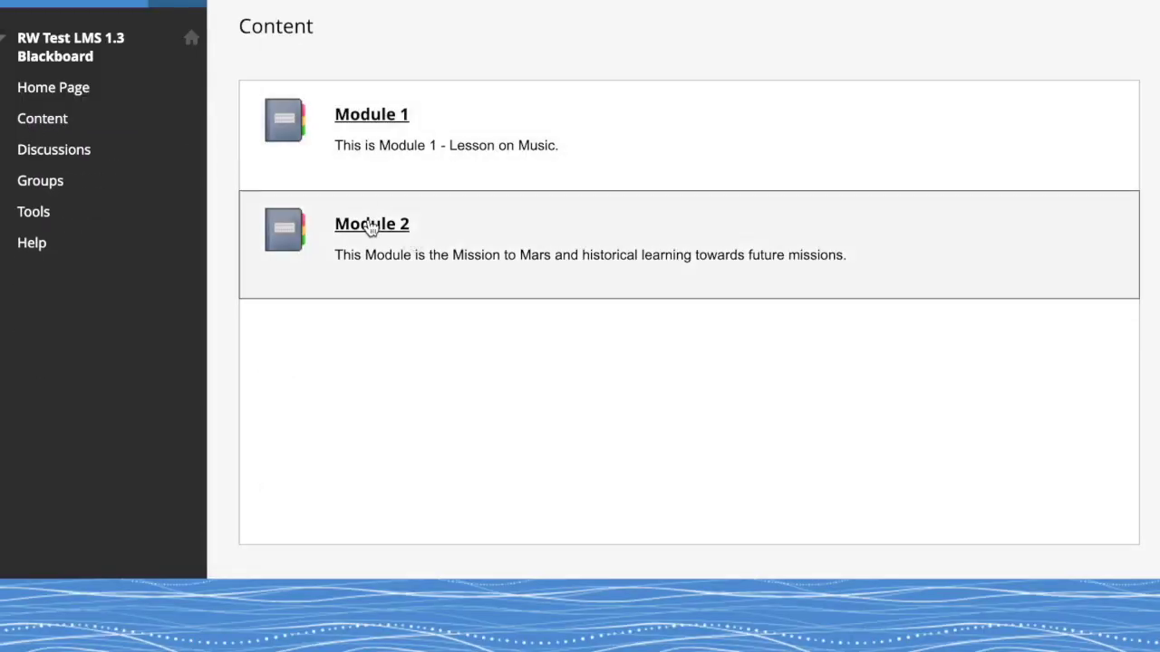
pyautogui.click(370, 226)
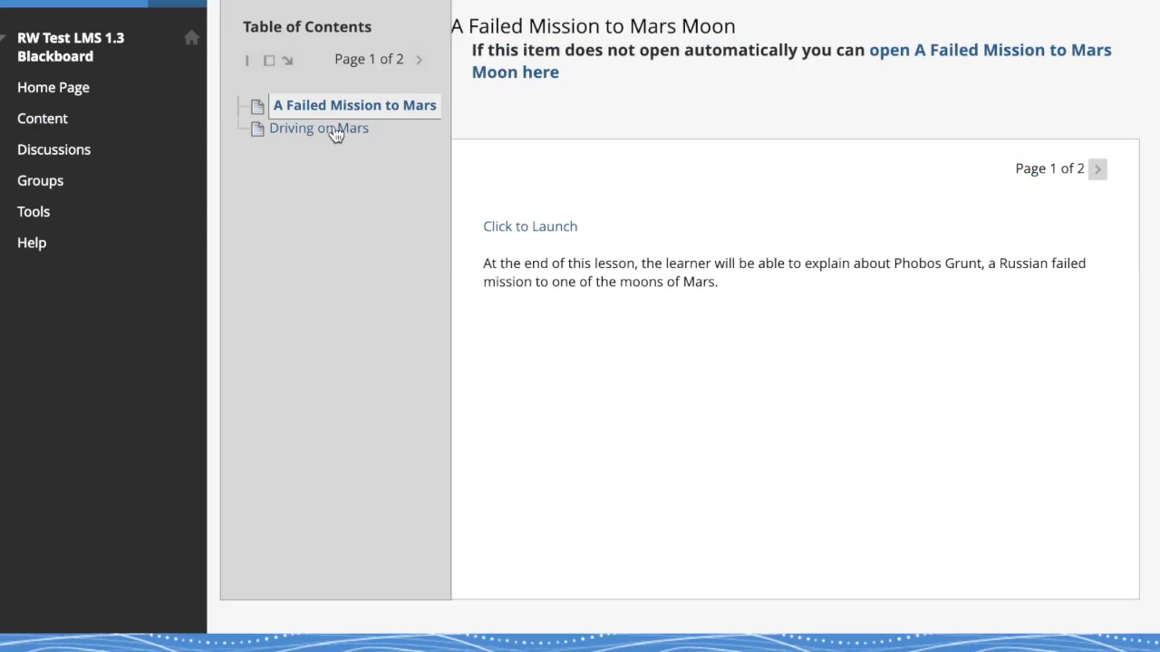
pyautogui.click(518, 227)
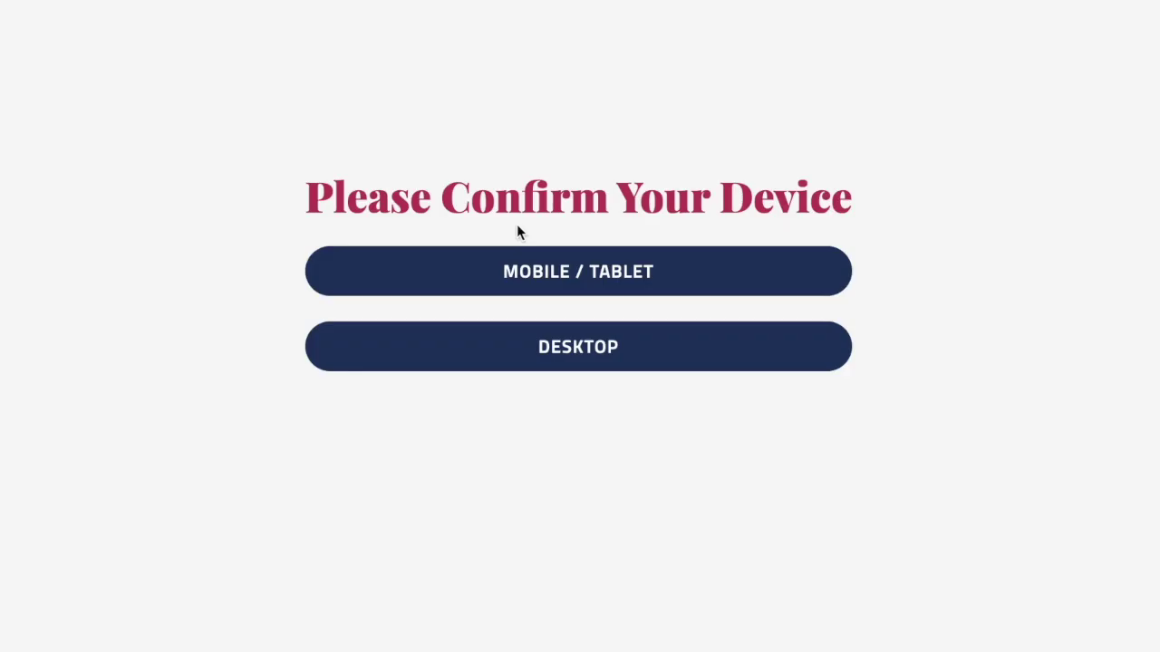
pyautogui.click(591, 347)
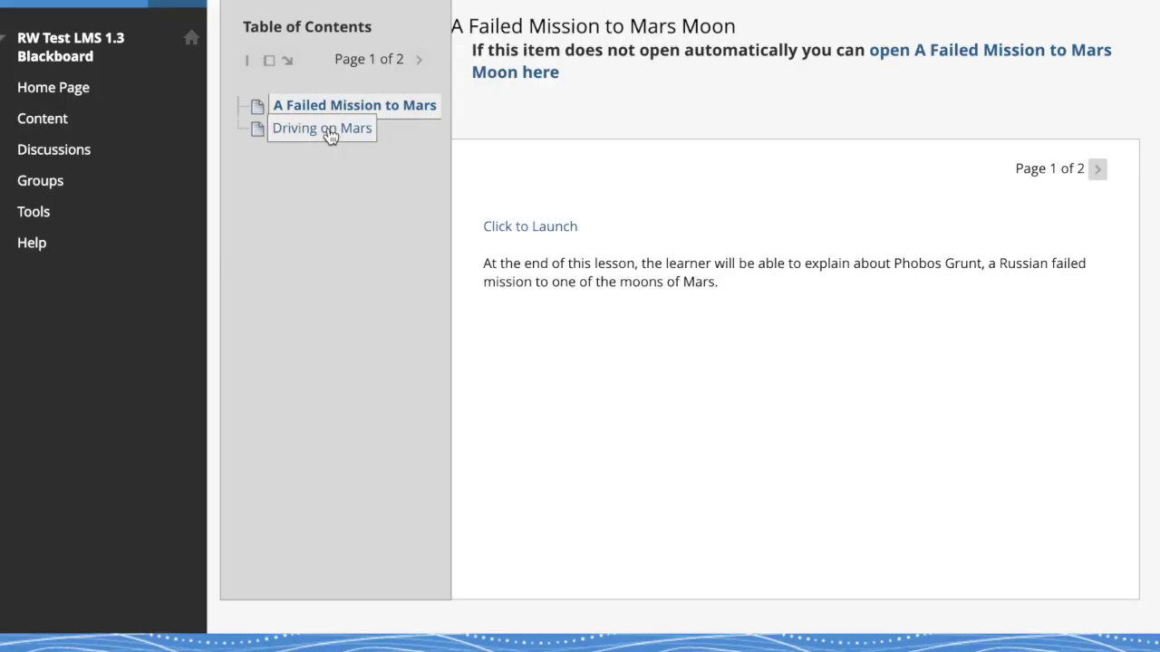
pyautogui.click(330, 134)
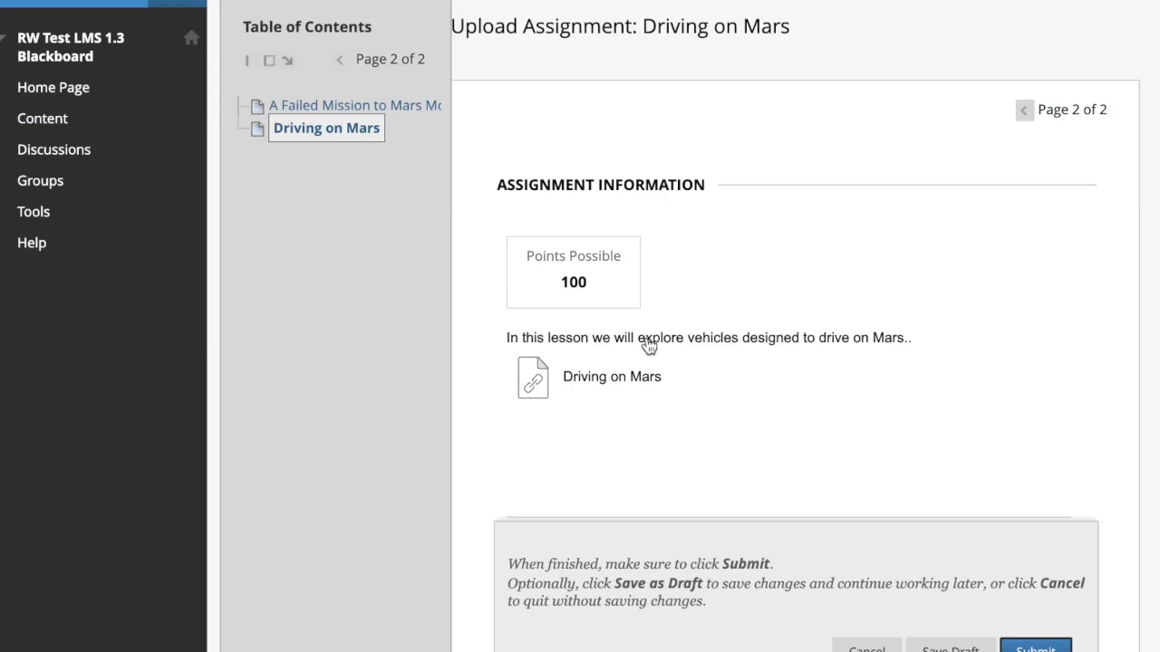
pyautogui.scroll(-2, 571, 376)
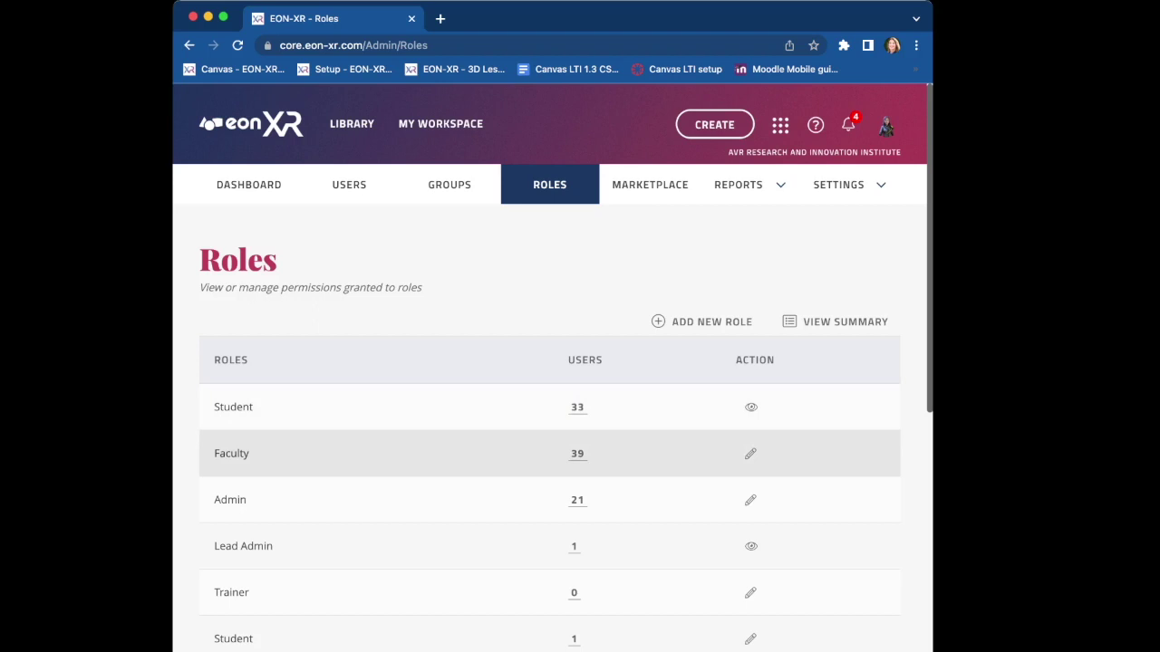
# Switch to EON-XR's Roles page and view the permissions of the Faculty role and the first Student role
pyautogui.click(750, 453)
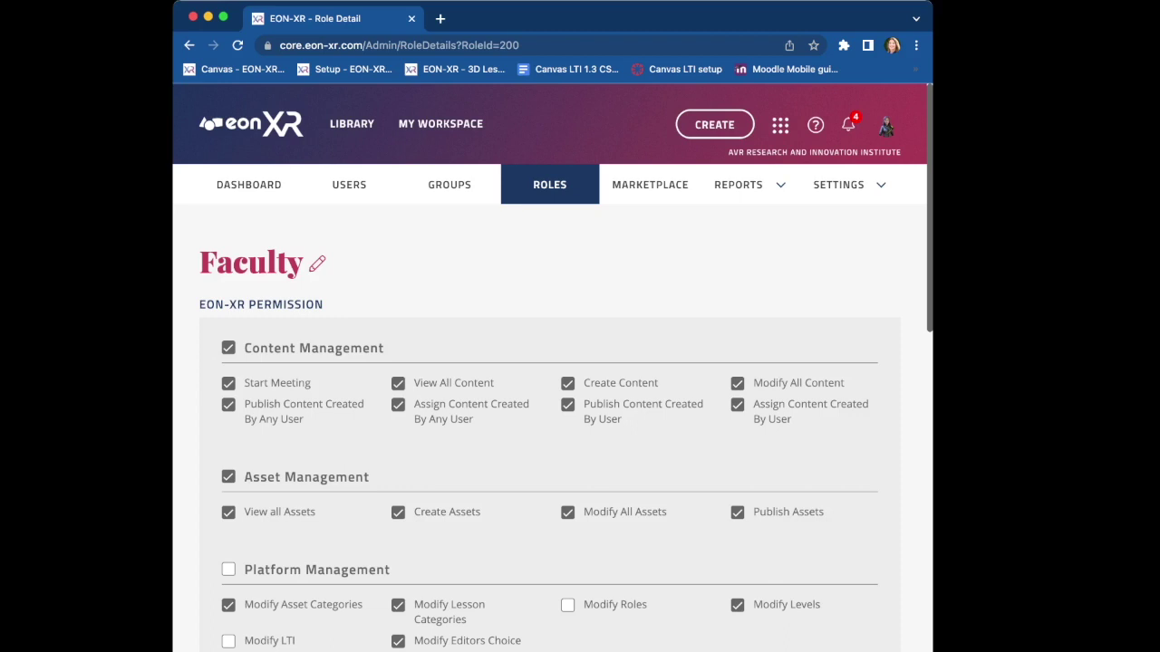
pyautogui.press('super+bracketleft')
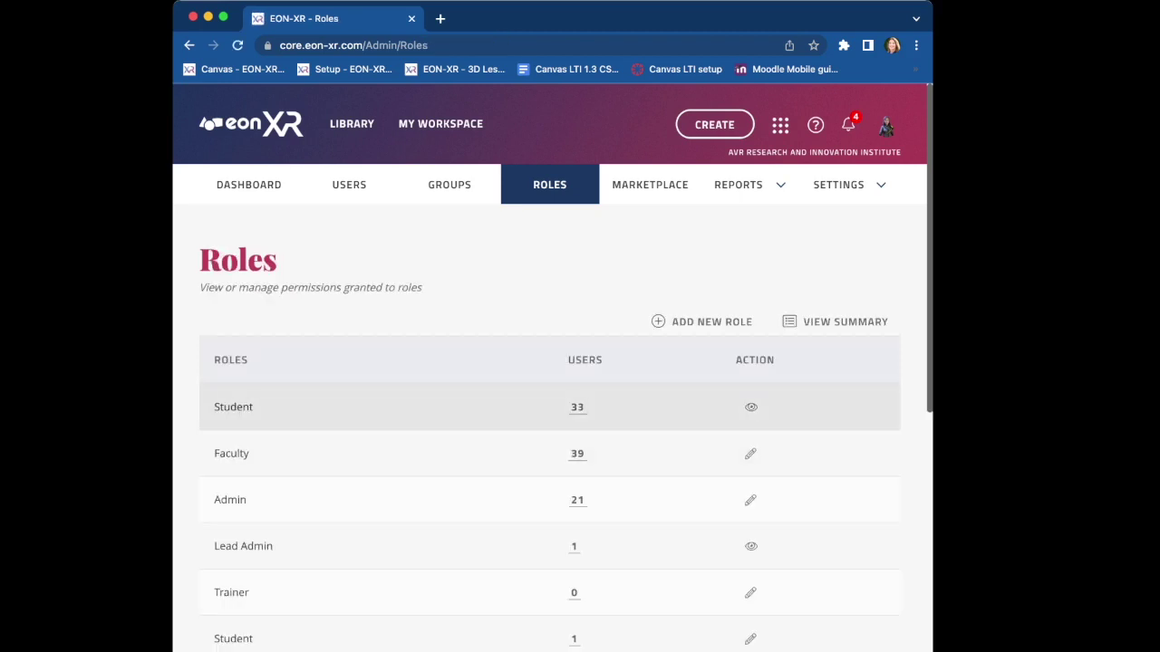
pyautogui.click(750, 406)
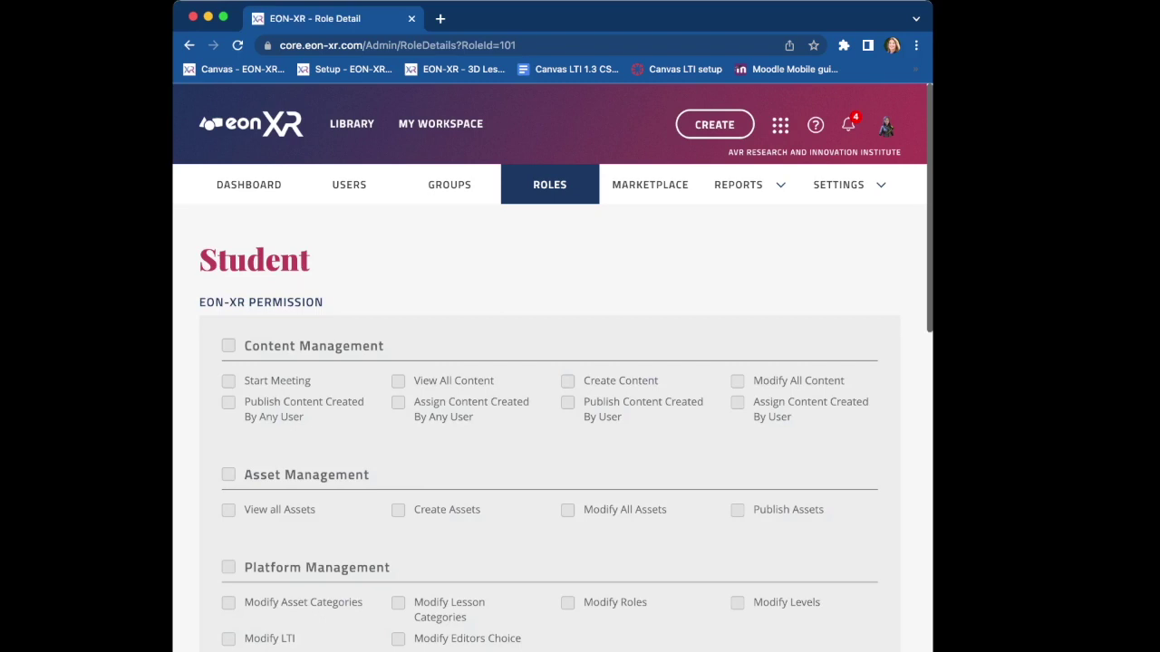